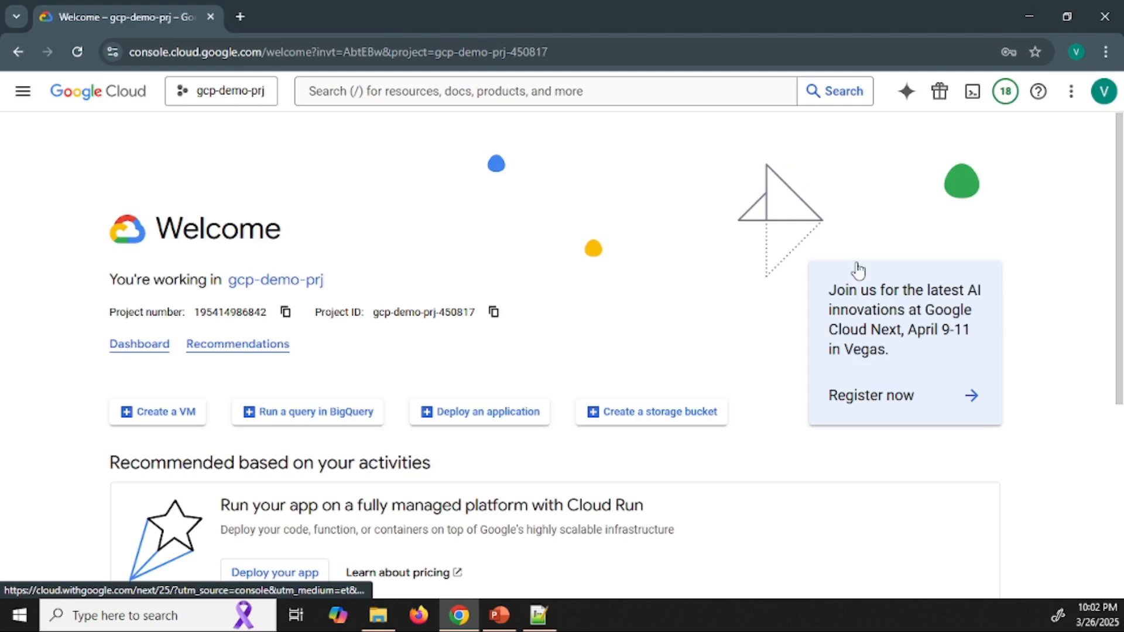
Start creating a new Cloud SQL instance with MySQL as the database engine
{"action": "left_click", "coordinate": [28, 107]}
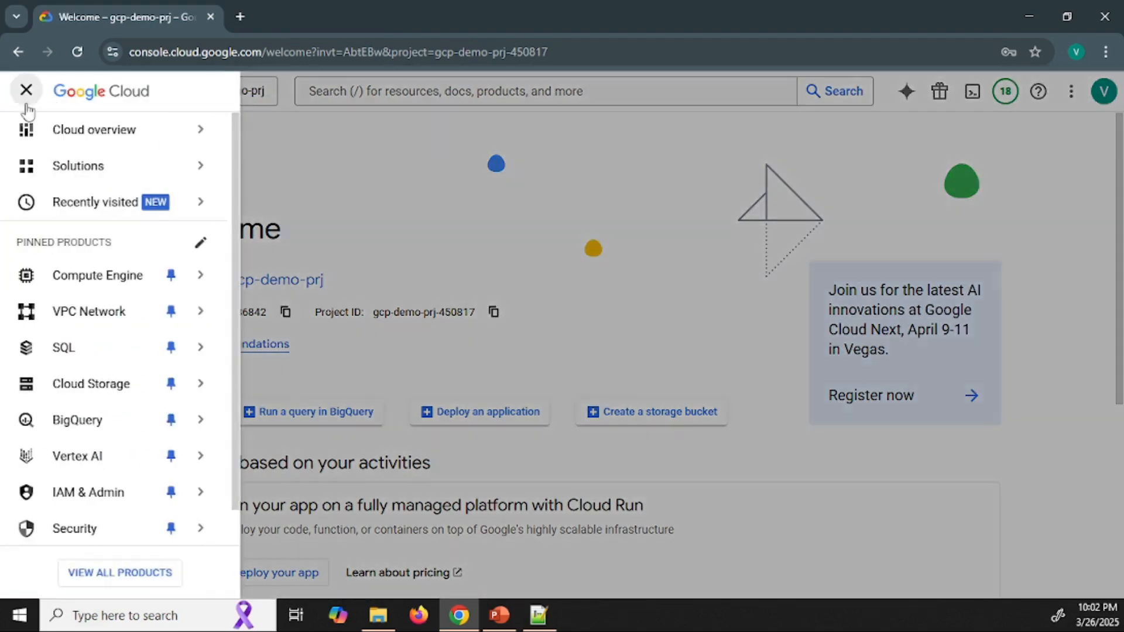
{"action": "left_click", "coordinate": [96, 355]}
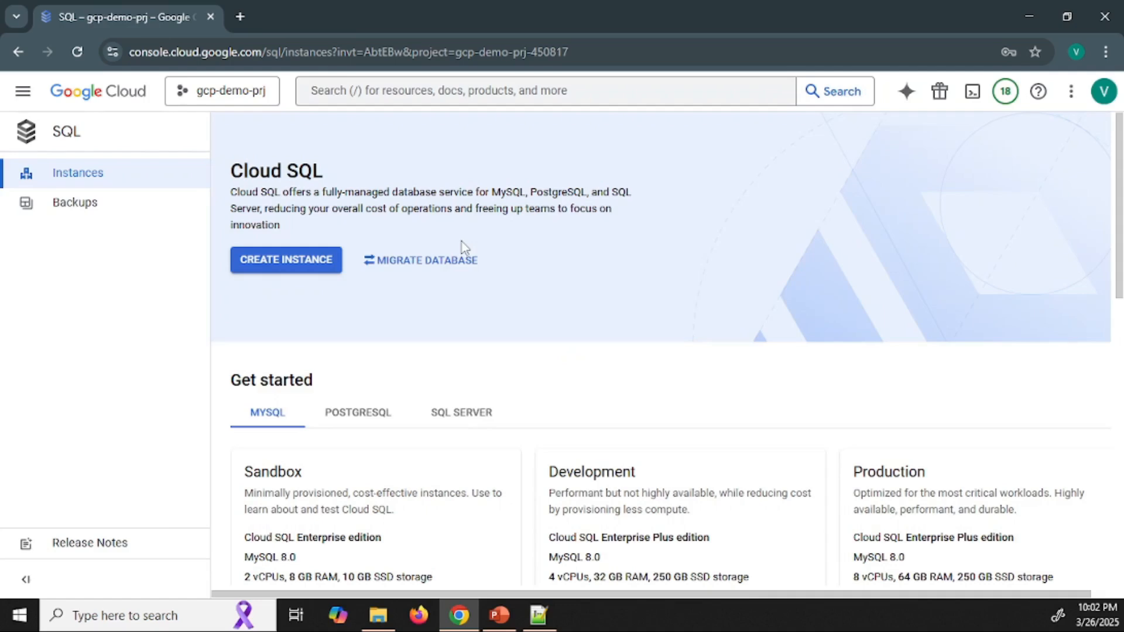
{"action": "left_click", "coordinate": [295, 269]}
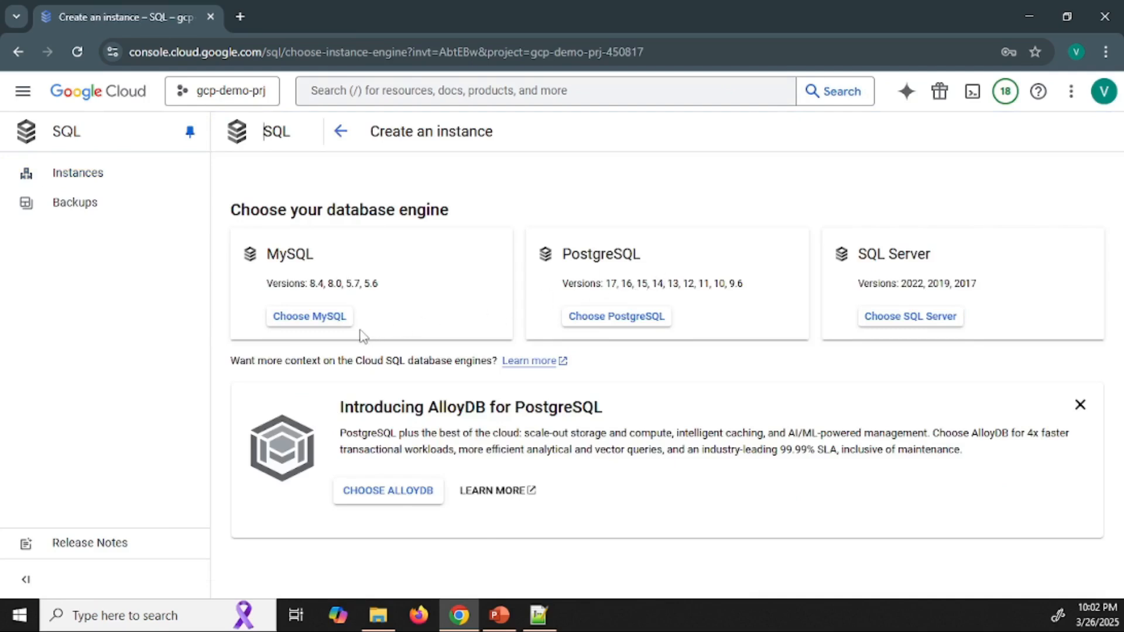
{"action": "left_click", "coordinate": [321, 321]}
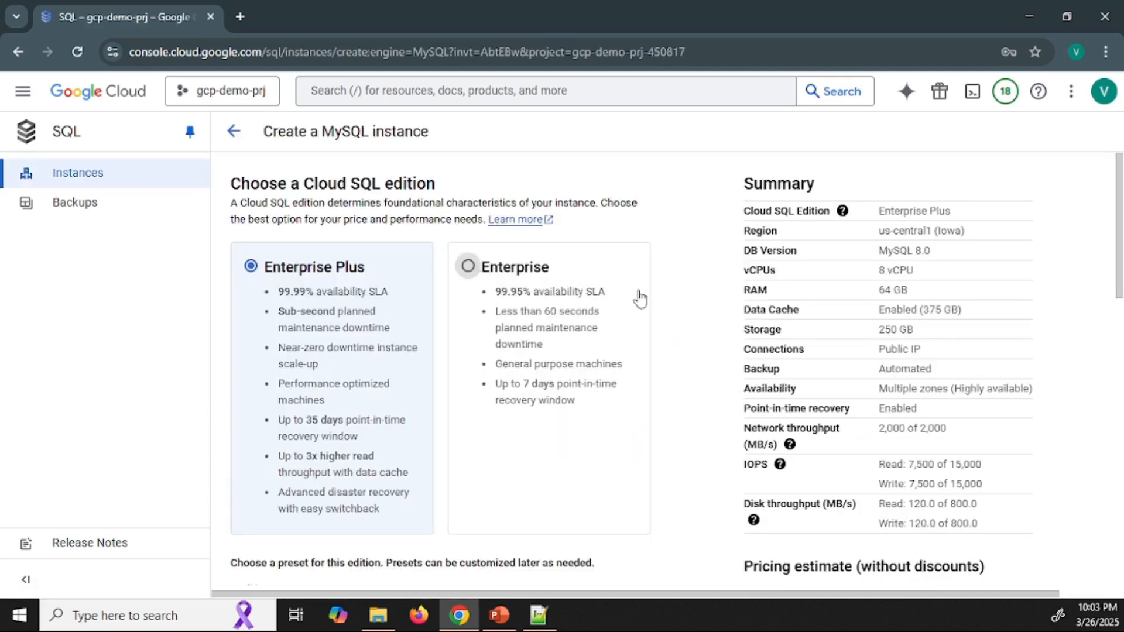
Choose the Enterprise edition with the Sandbox preset and MySQL 8.0 as the database version
{"action": "left_click", "coordinate": [611, 291]}
{"action": "scroll", "coordinate": [685, 309], "scroll_direction": "down", "scroll_amount": 7}
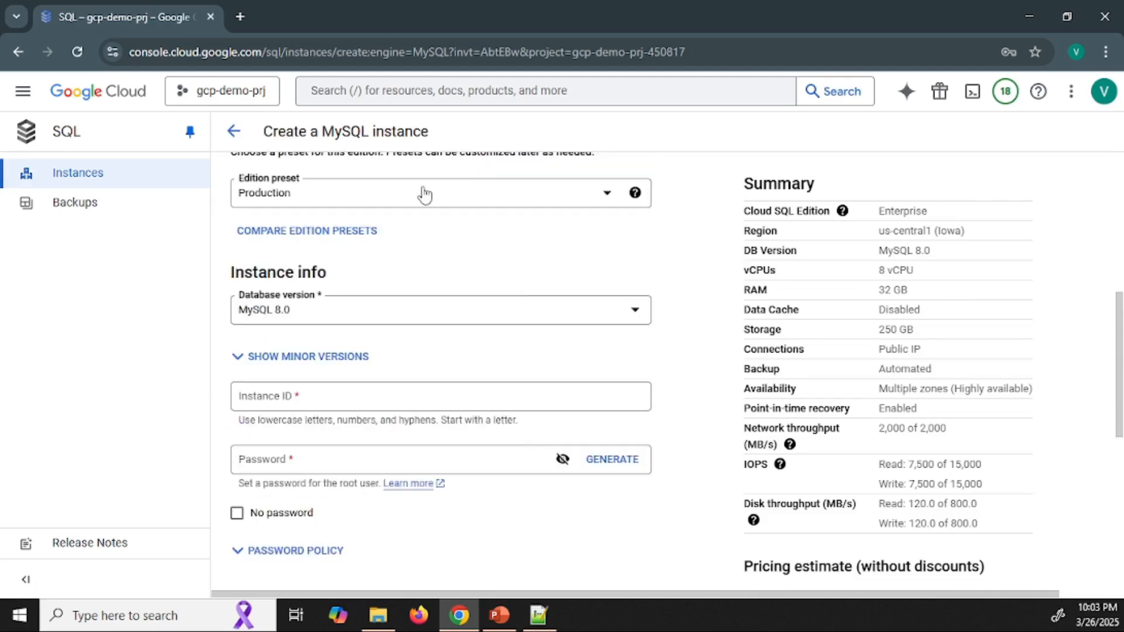
{"action": "left_click", "coordinate": [424, 195]}
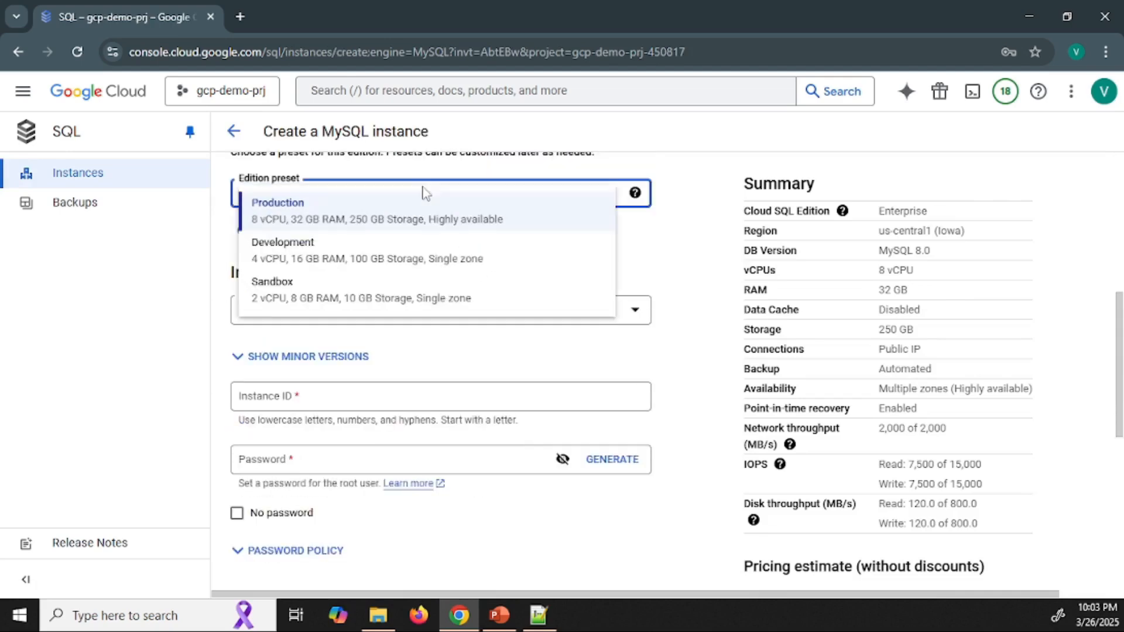
{"action": "left_click", "coordinate": [395, 293]}
{"action": "left_click", "coordinate": [409, 319]}
{"action": "left_click", "coordinate": [450, 271]}
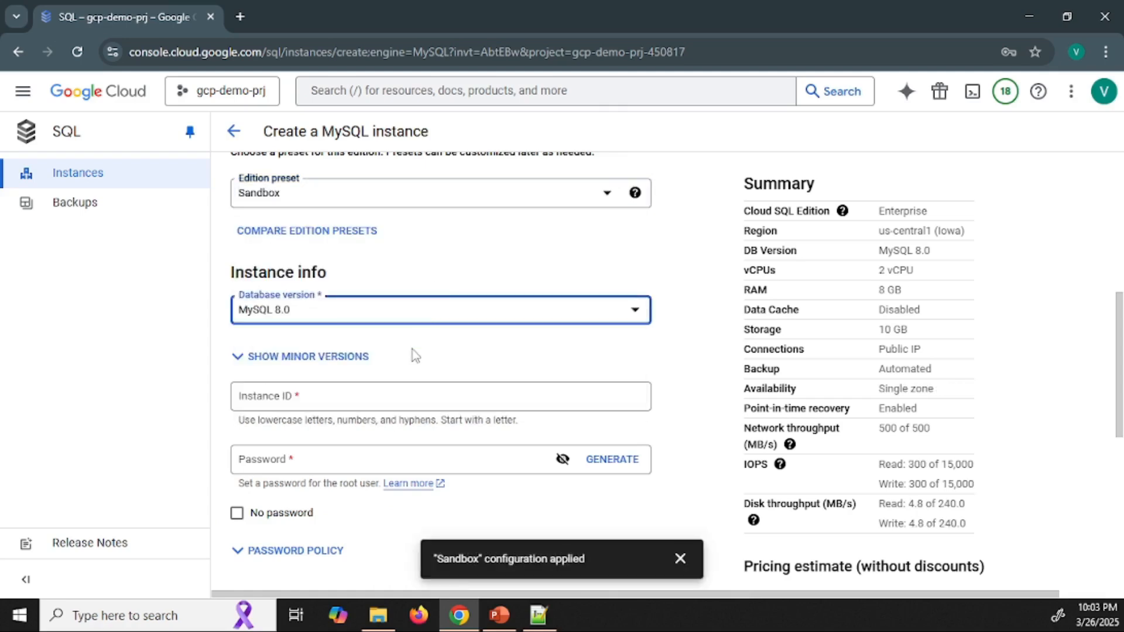
Set the instance ID to demo-mysql-private
{"action": "left_click", "coordinate": [408, 399]}
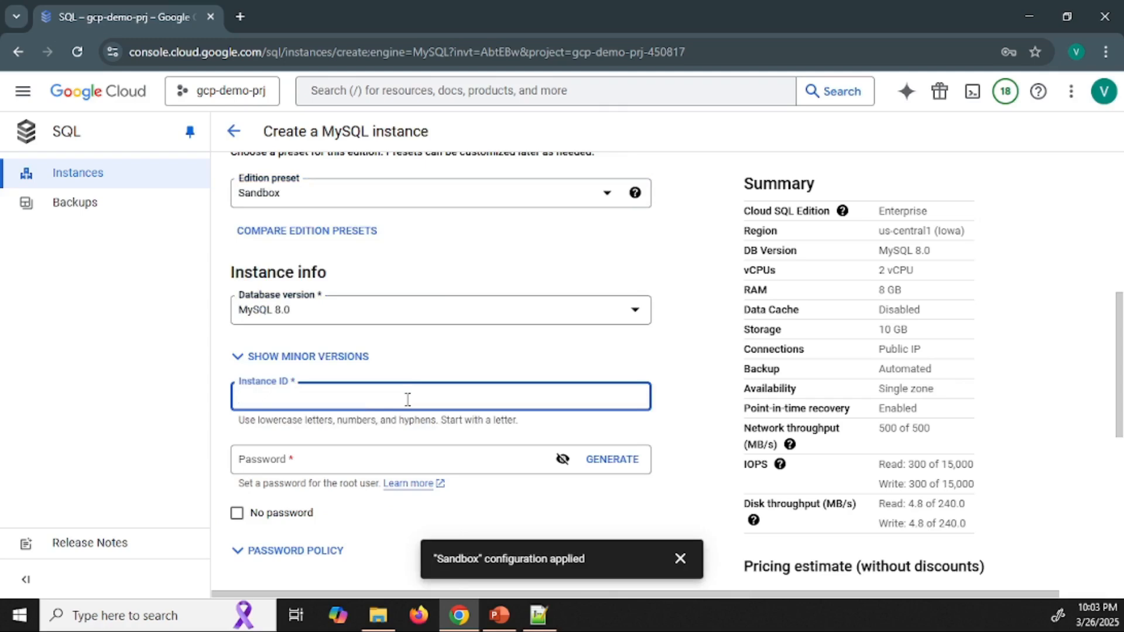
{"action": "type", "text": "mysql-private"}
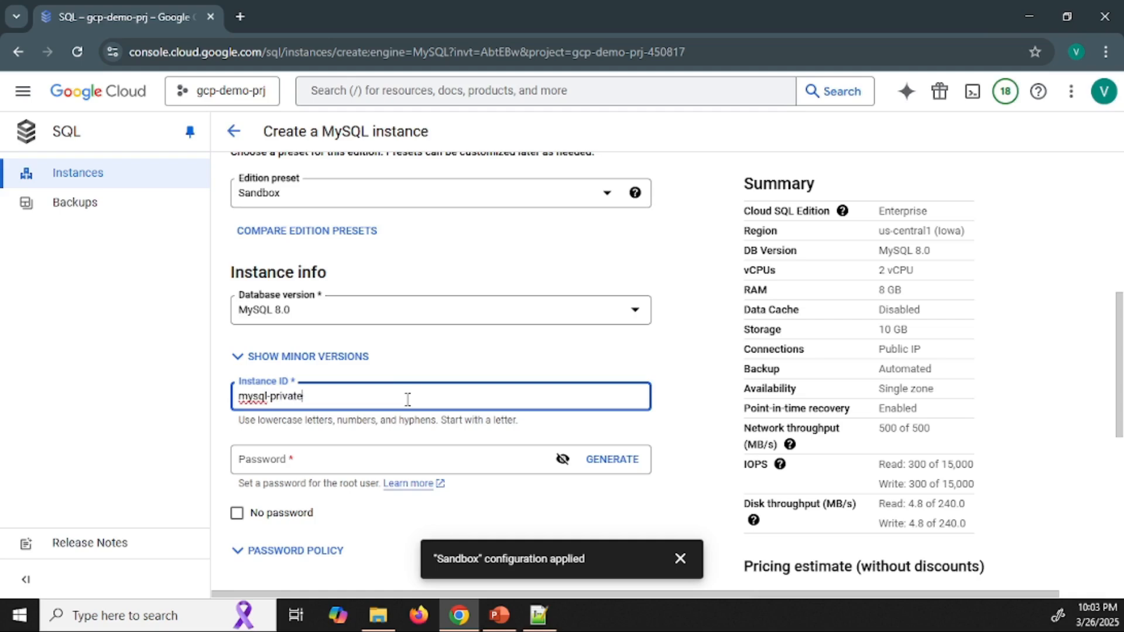
{"action": "type", "text": "demo-"}
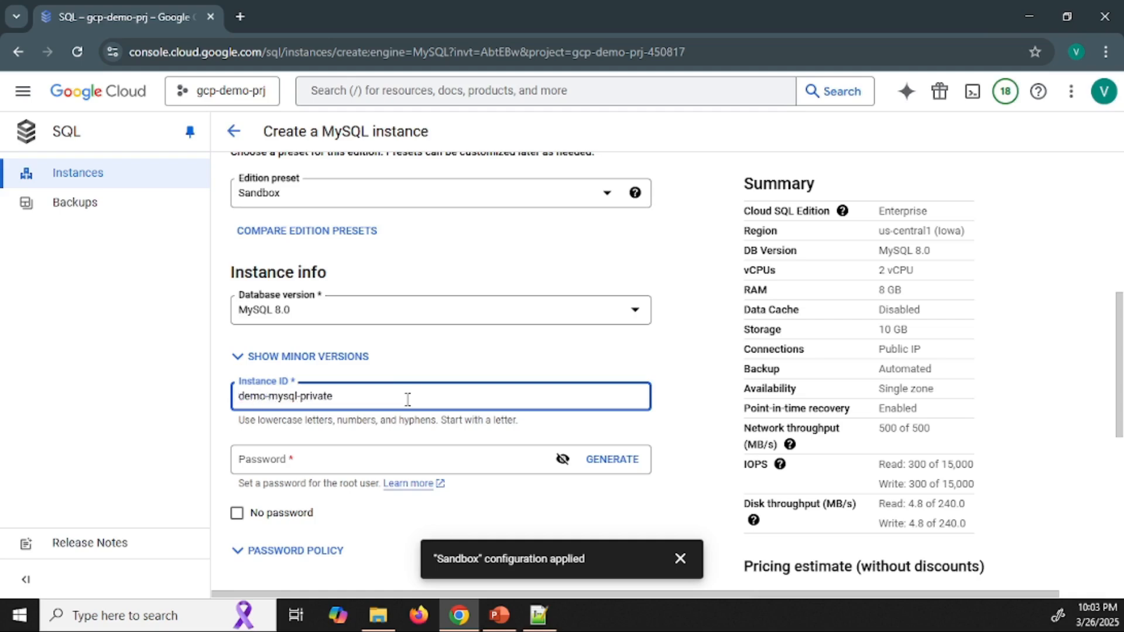
Enter a custom root user password for the instance in place of a generated one
{"action": "left_click", "coordinate": [404, 462]}
{"action": "left_click", "coordinate": [612, 459]}
{"action": "left_click", "coordinate": [562, 459]}
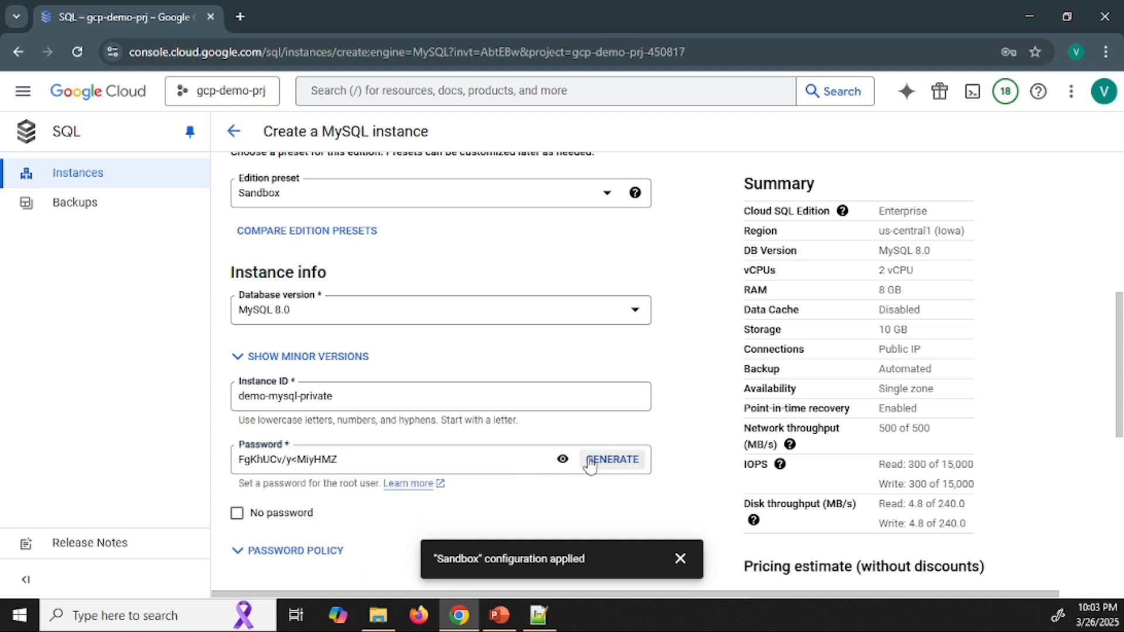
{"action": "left_click", "coordinate": [562, 459]}
{"action": "double_click", "coordinate": [398, 459]}
{"action": "type", "text": "••"}
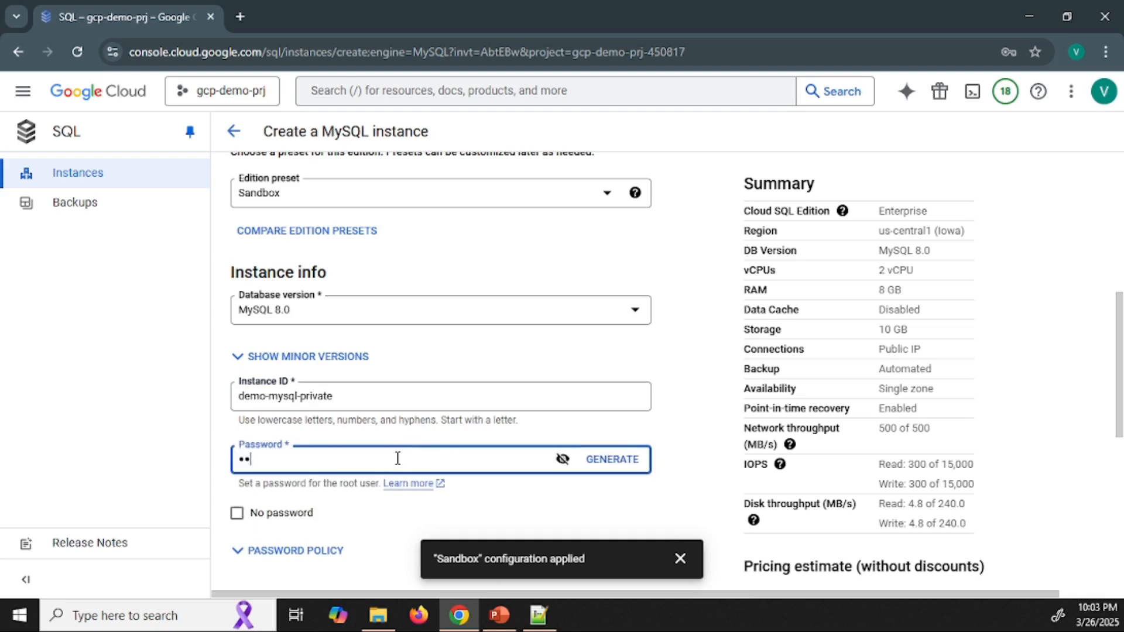
In the instance's connection configuration, disable the public IP and enable the private IP
{"action": "scroll", "coordinate": [442, 415], "scroll_direction": "down", "scroll_amount": 5}
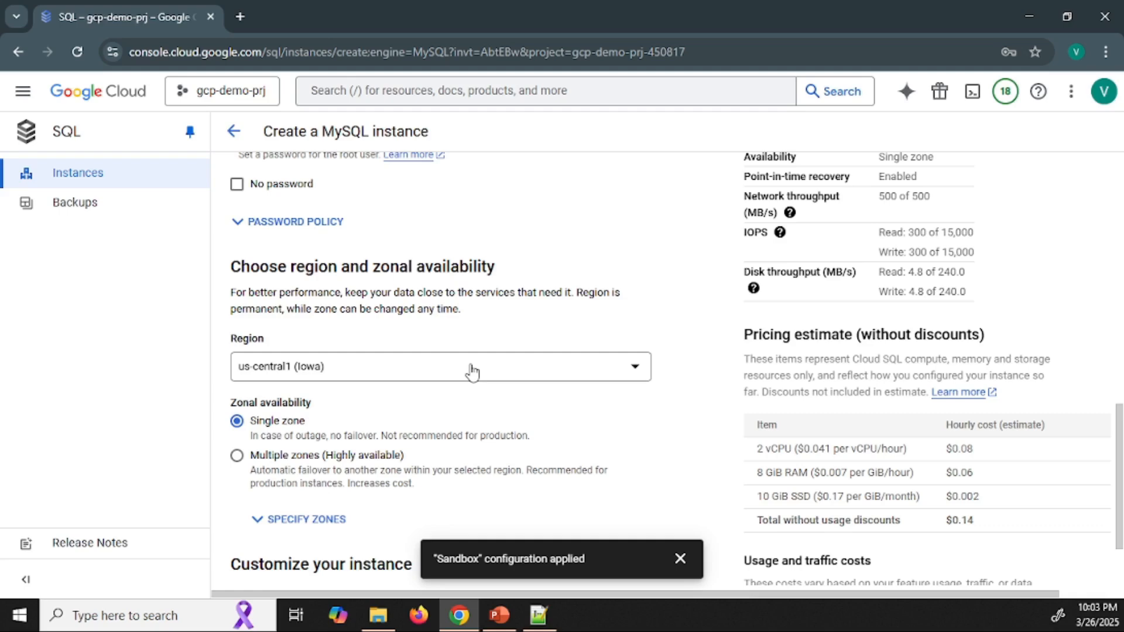
{"action": "scroll", "coordinate": [473, 372], "scroll_direction": "down", "scroll_amount": 2}
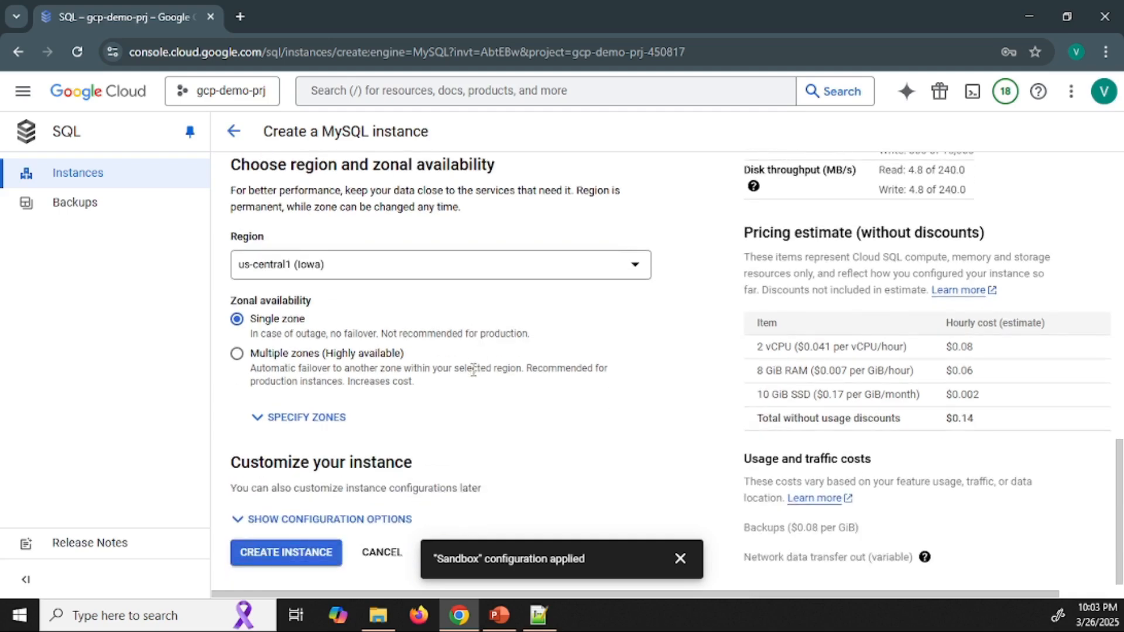
{"action": "left_click", "coordinate": [340, 519]}
{"action": "scroll", "coordinate": [509, 299], "scroll_direction": "down", "scroll_amount": 3}
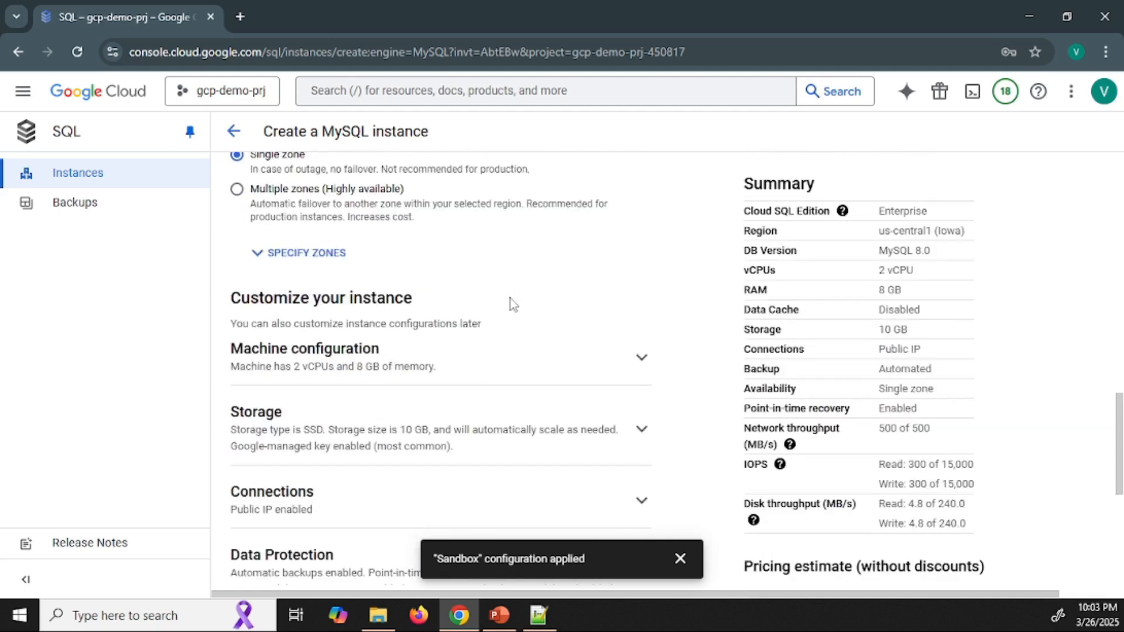
{"action": "scroll", "coordinate": [521, 329], "scroll_direction": "down", "scroll_amount": 3}
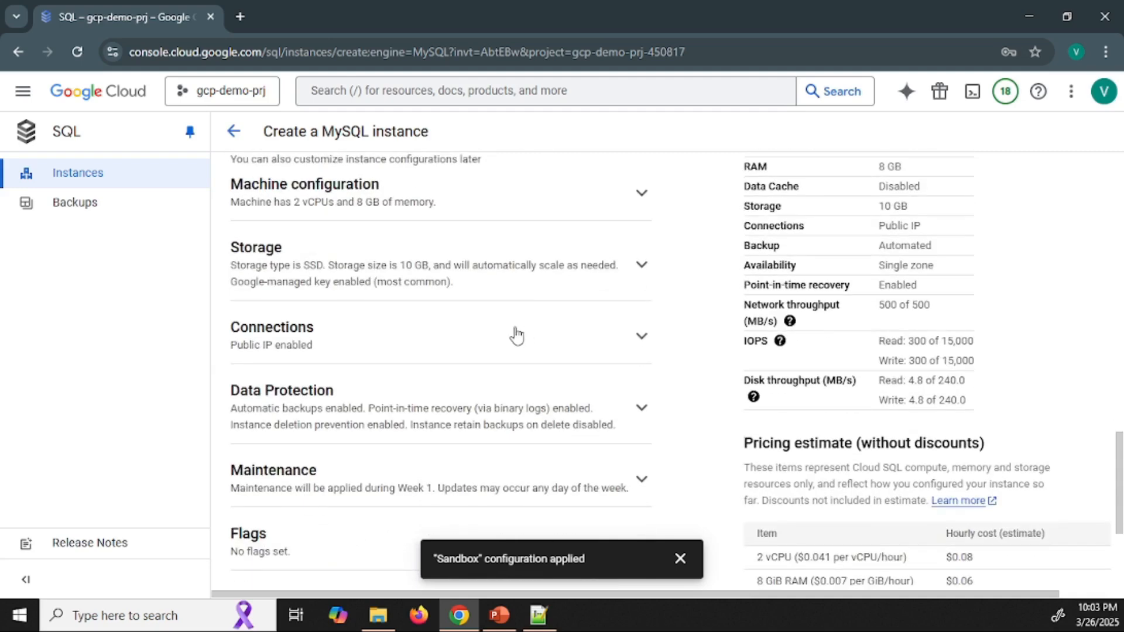
{"action": "left_click", "coordinate": [515, 335]}
{"action": "scroll", "coordinate": [517, 337], "scroll_direction": "down", "scroll_amount": 3}
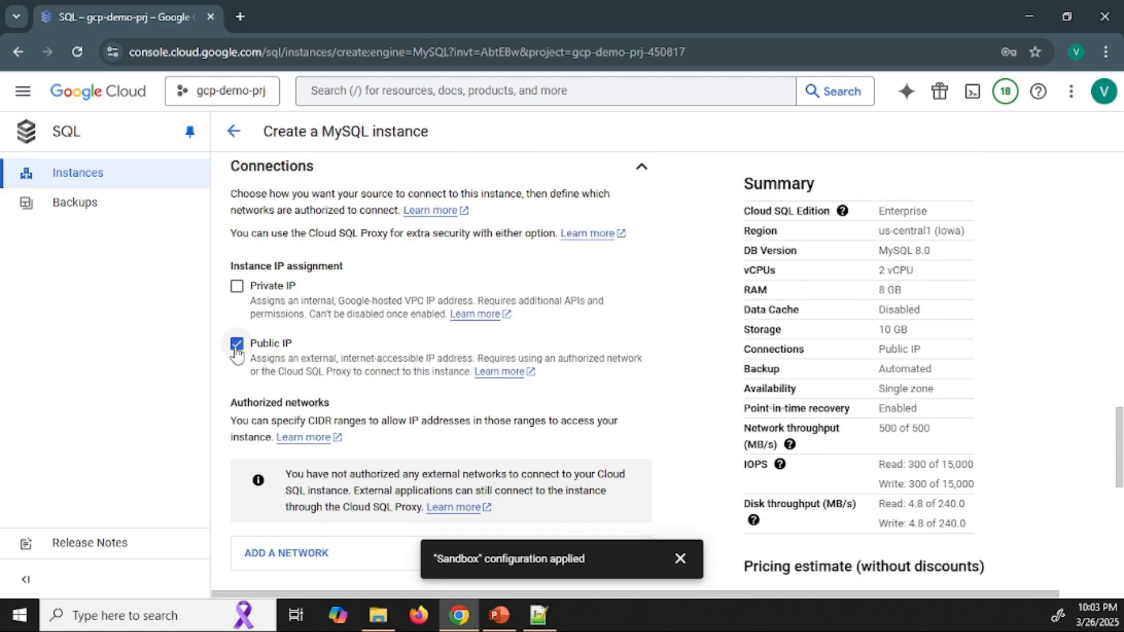
{"action": "left_click", "coordinate": [236, 345]}
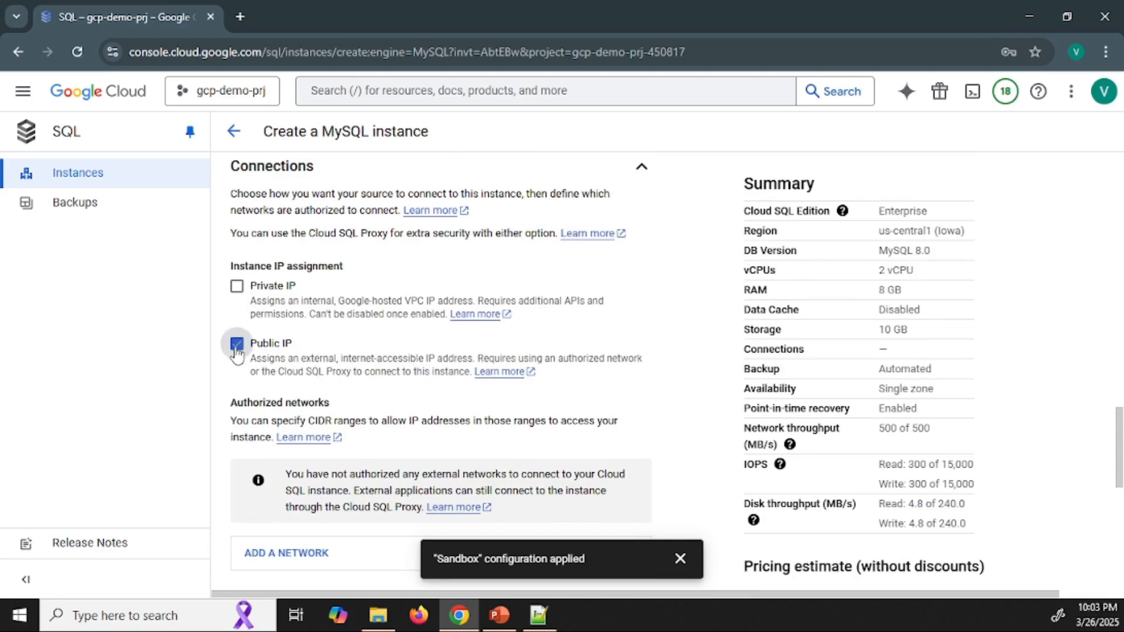
{"action": "left_click", "coordinate": [236, 287]}
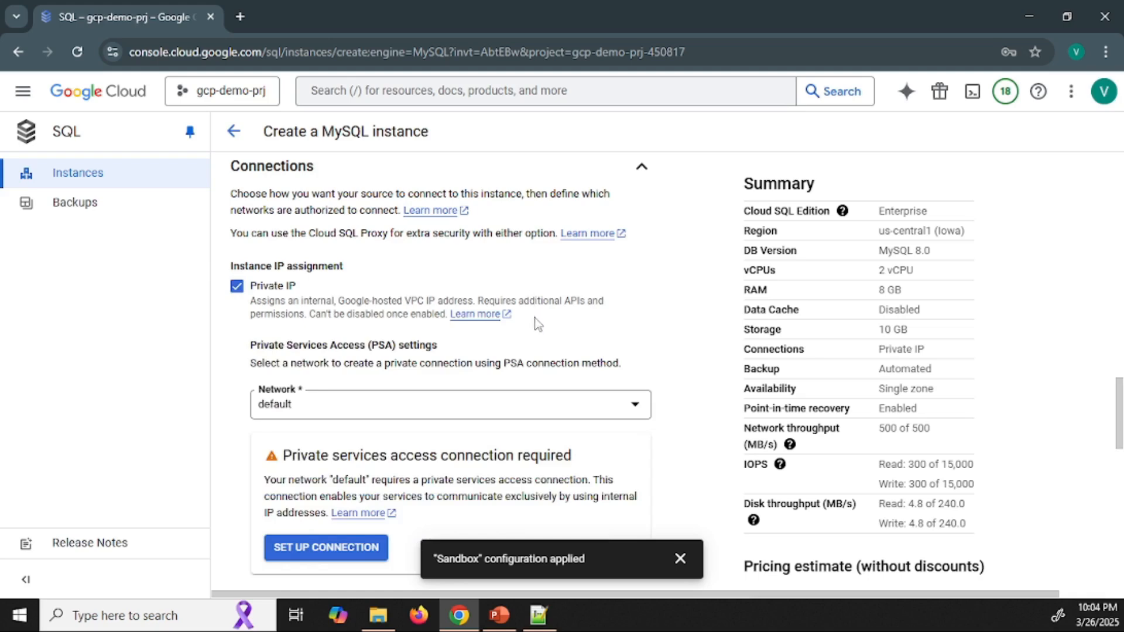
Begin the private services access connection setup for the default network, using an automatically allocated IP range
{"action": "left_click_drag", "start_coordinate": [339, 300], "coordinate": [448, 316]}
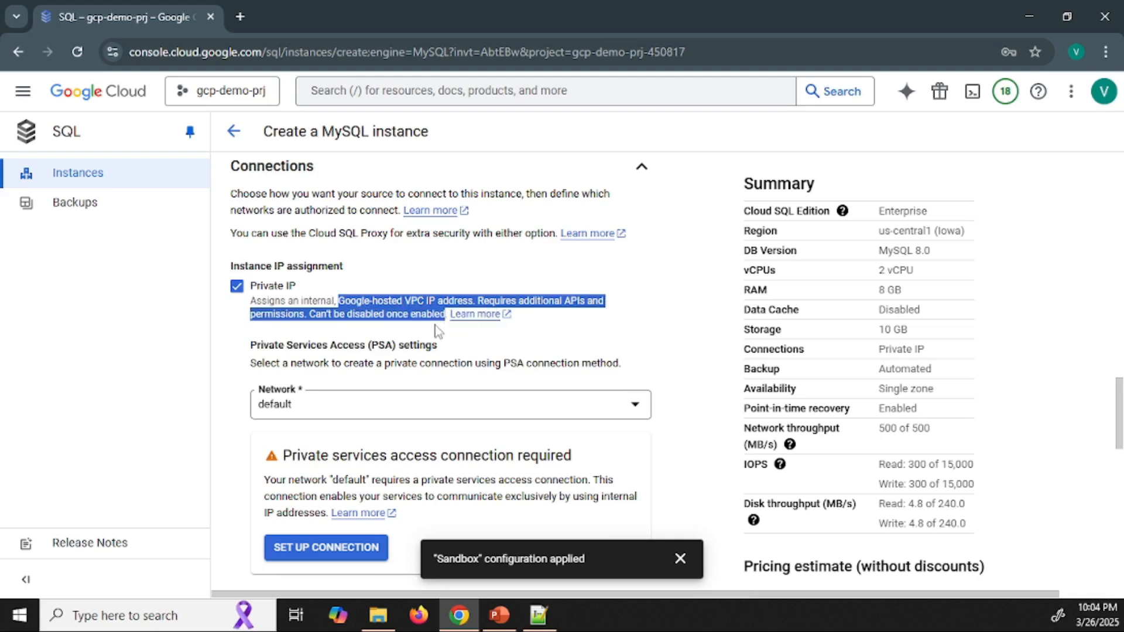
{"action": "left_click", "coordinate": [392, 315]}
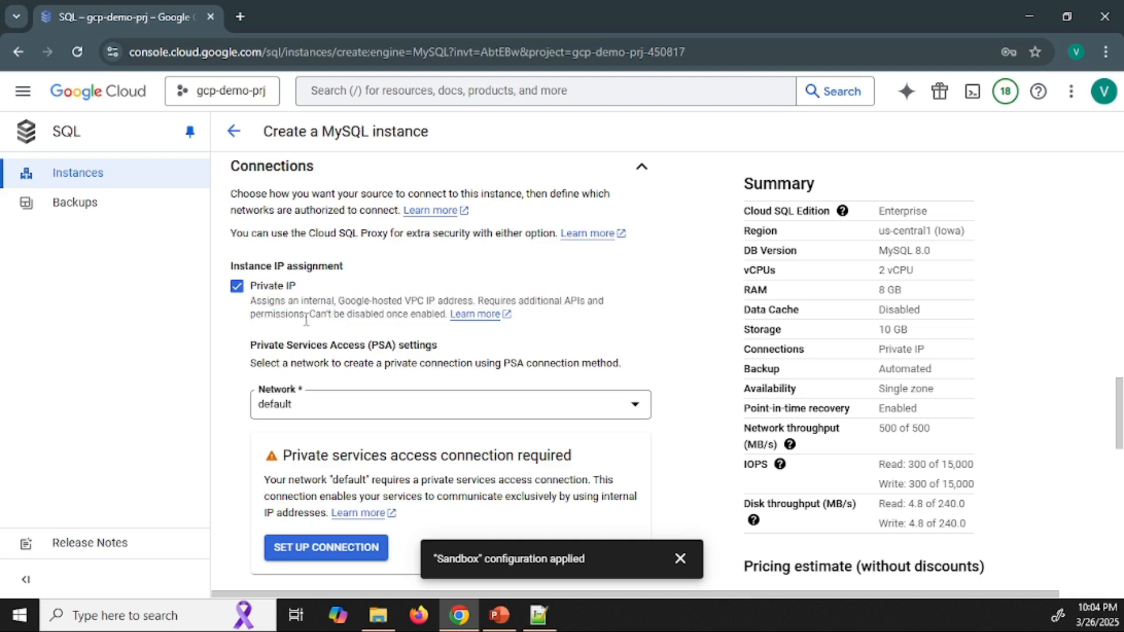
{"action": "left_click_drag", "start_coordinate": [310, 313], "coordinate": [447, 314]}
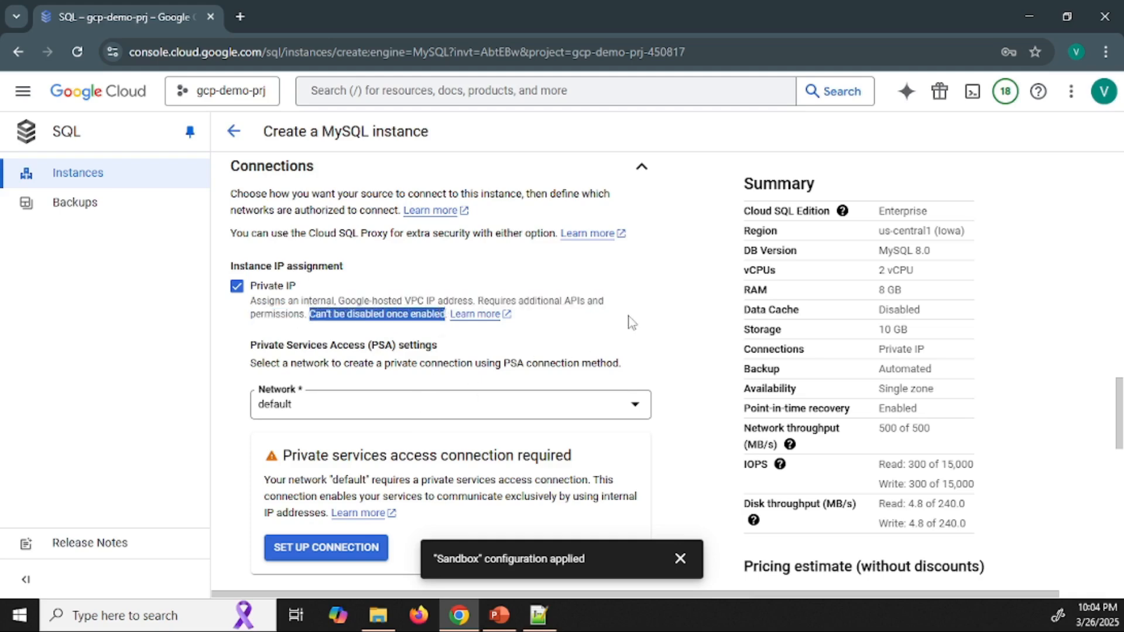
{"action": "scroll", "coordinate": [630, 321], "scroll_direction": "down", "scroll_amount": 1}
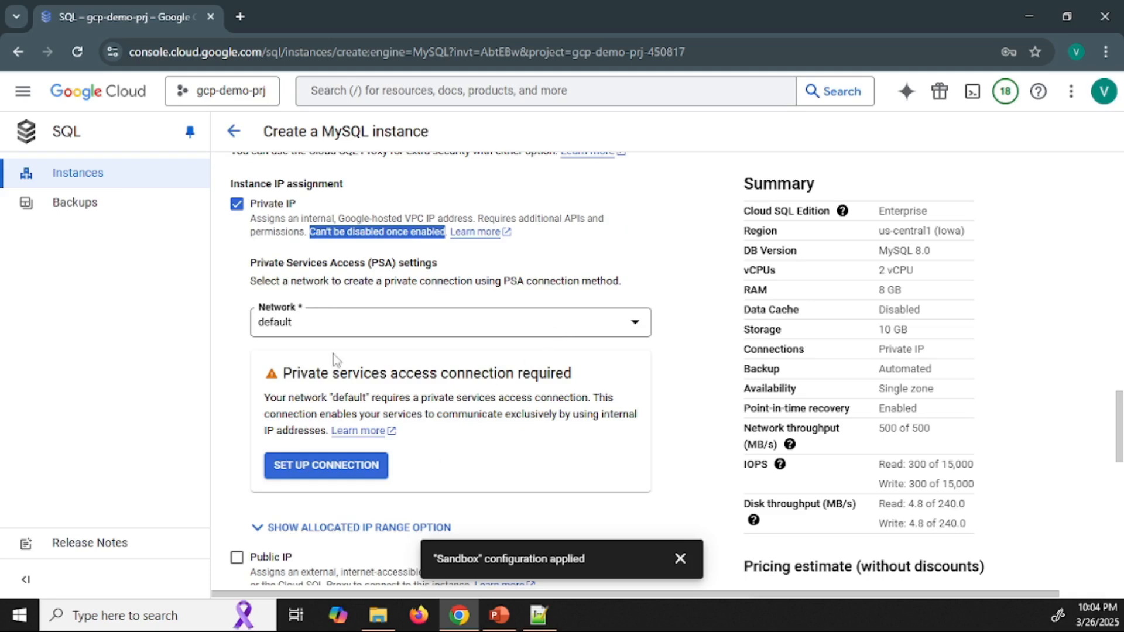
{"action": "scroll", "coordinate": [347, 327], "scroll_direction": "down", "scroll_amount": 2}
{"action": "scroll", "coordinate": [452, 319], "scroll_direction": "up", "scroll_amount": 1}
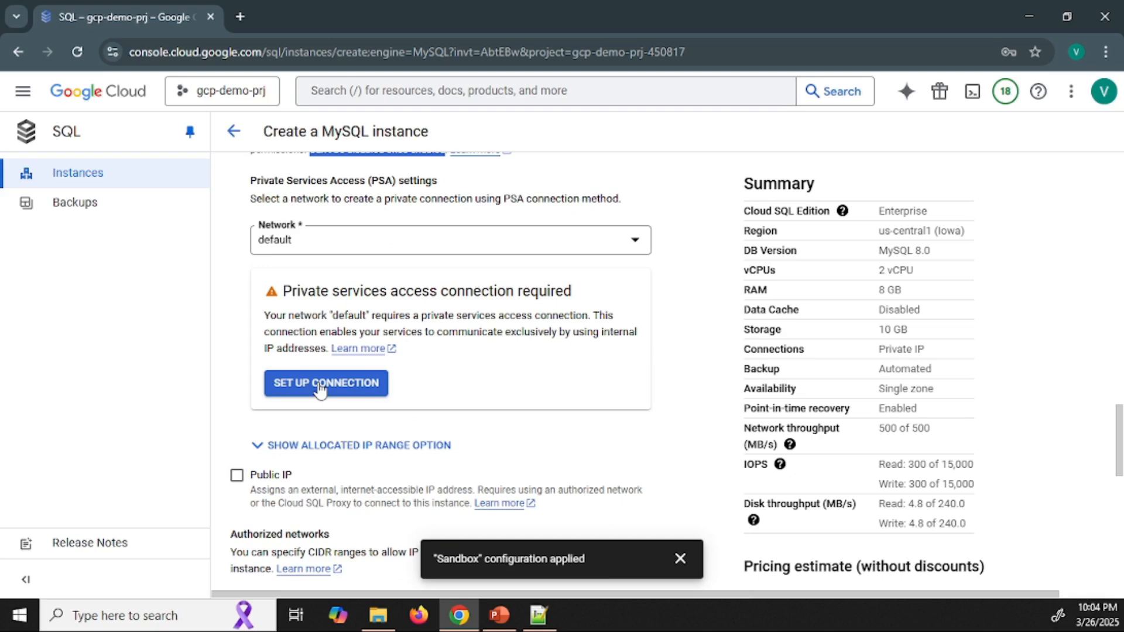
{"action": "left_click", "coordinate": [319, 386]}
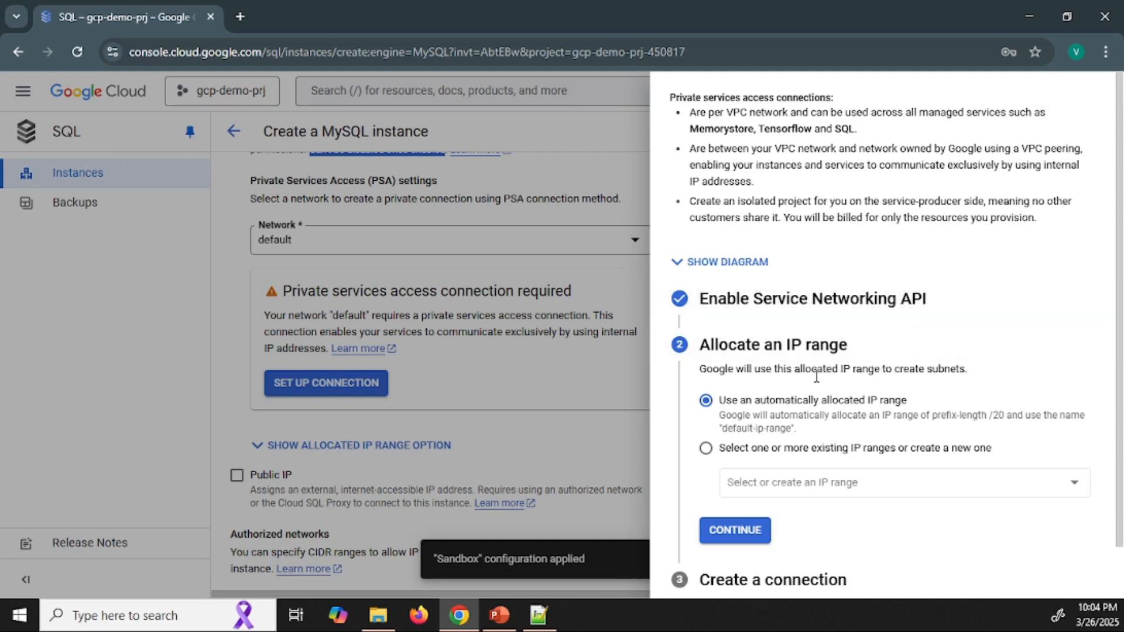
{"action": "left_click_drag", "start_coordinate": [775, 400], "coordinate": [918, 404]}
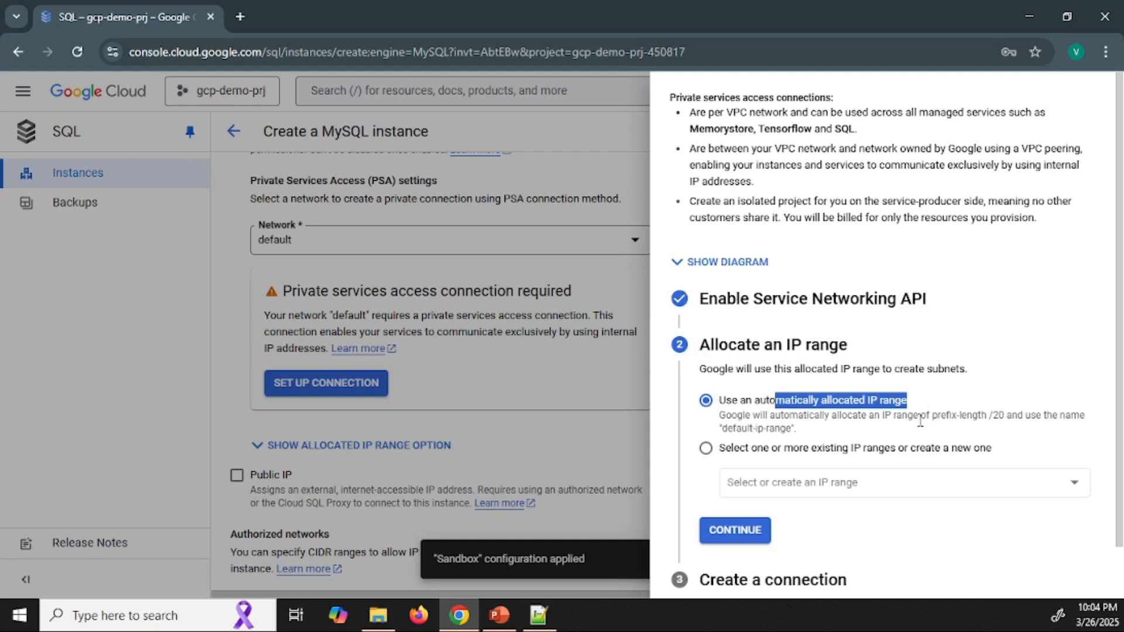
{"action": "left_click", "coordinate": [751, 534]}
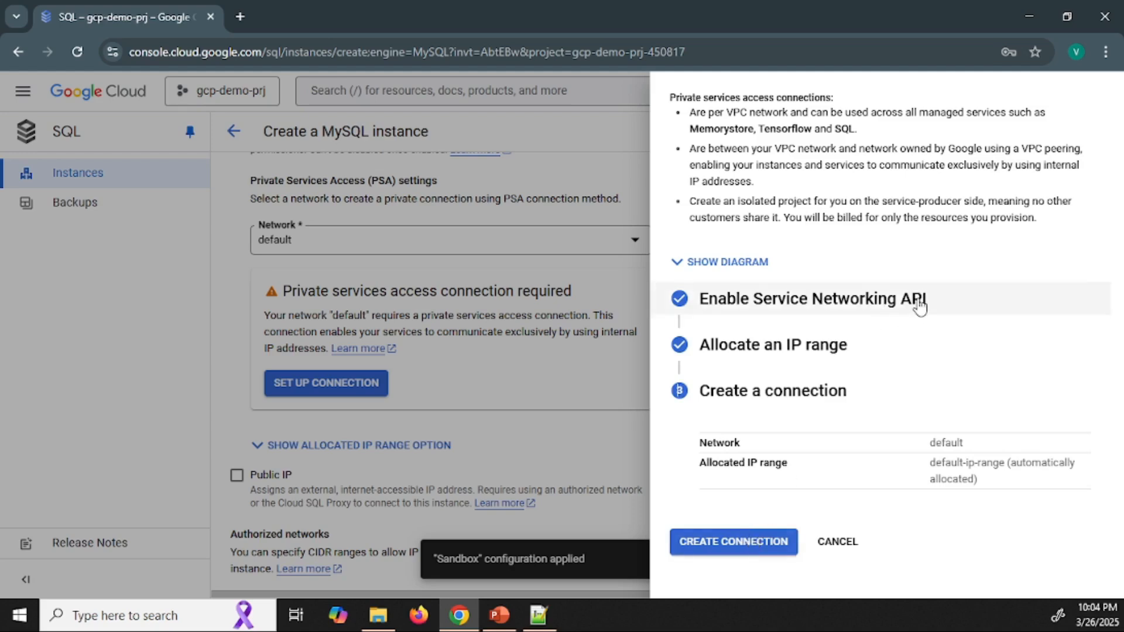
View the private services access diagram and the connection details, and cancel the connection setup without creating it
{"action": "left_click", "coordinate": [728, 262]}
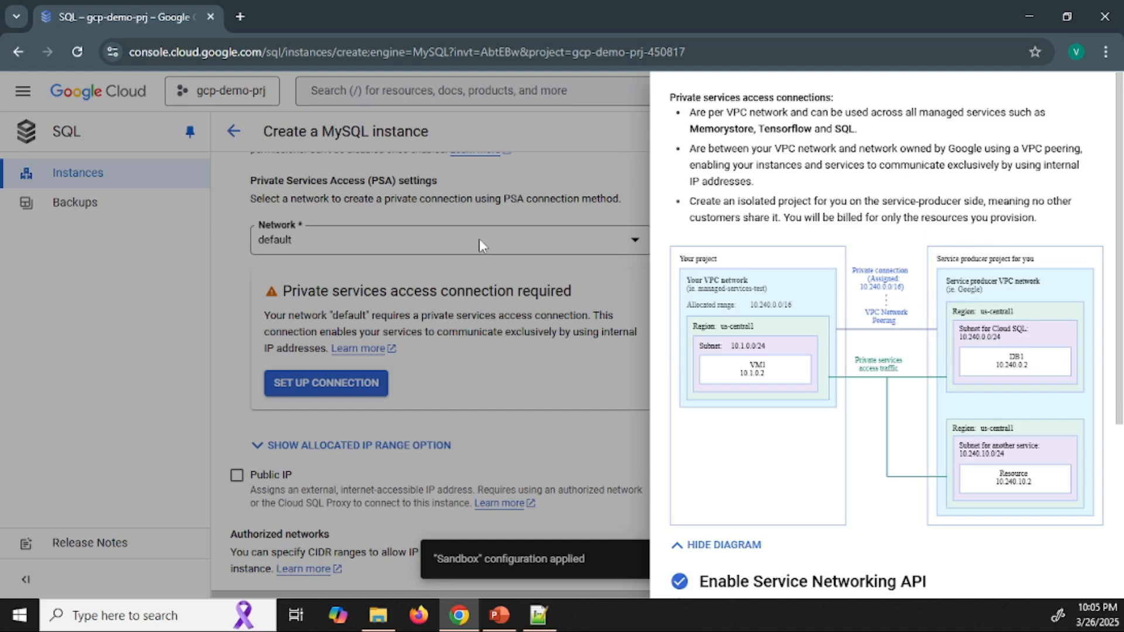
{"action": "scroll", "coordinate": [814, 446], "scroll_direction": "down", "scroll_amount": 6}
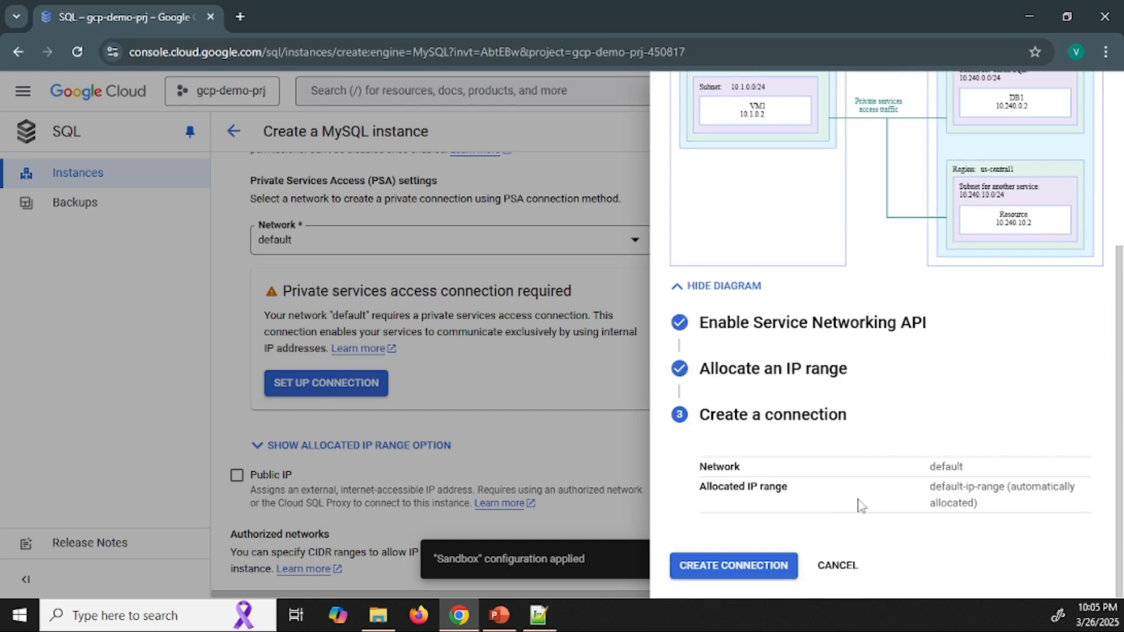
{"action": "left_click", "coordinate": [834, 565]}
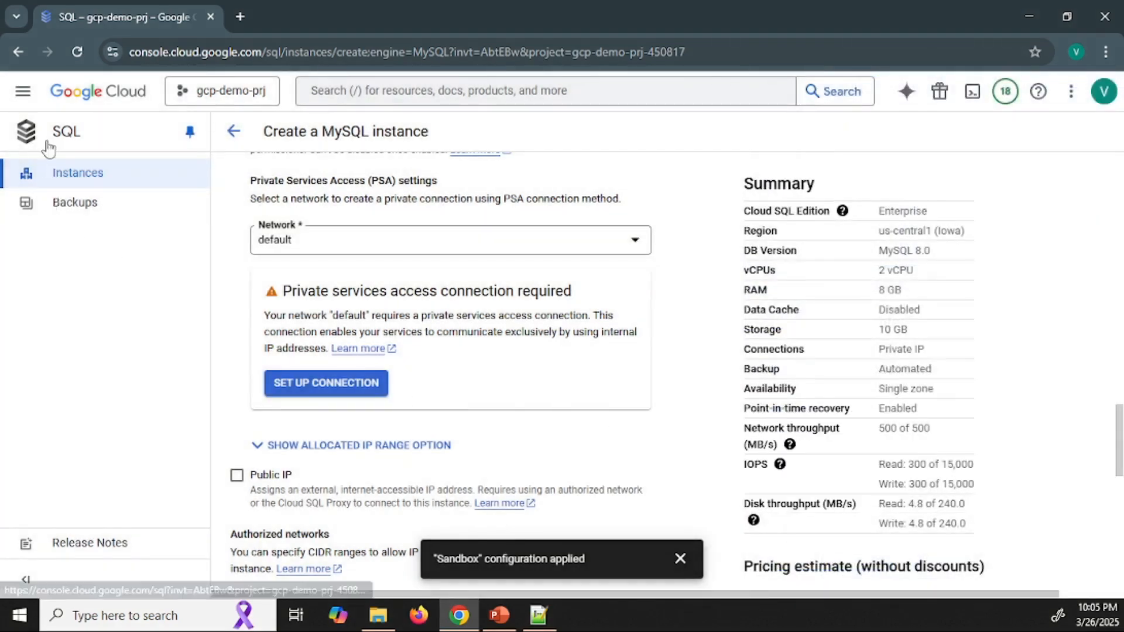
Open VPC Network in a separate browser tab and check the project's VPC network peering connections
{"action": "left_click", "coordinate": [23, 91]}
{"action": "middle_click", "coordinate": [100, 316]}
{"action": "left_click", "coordinate": [288, 8]}
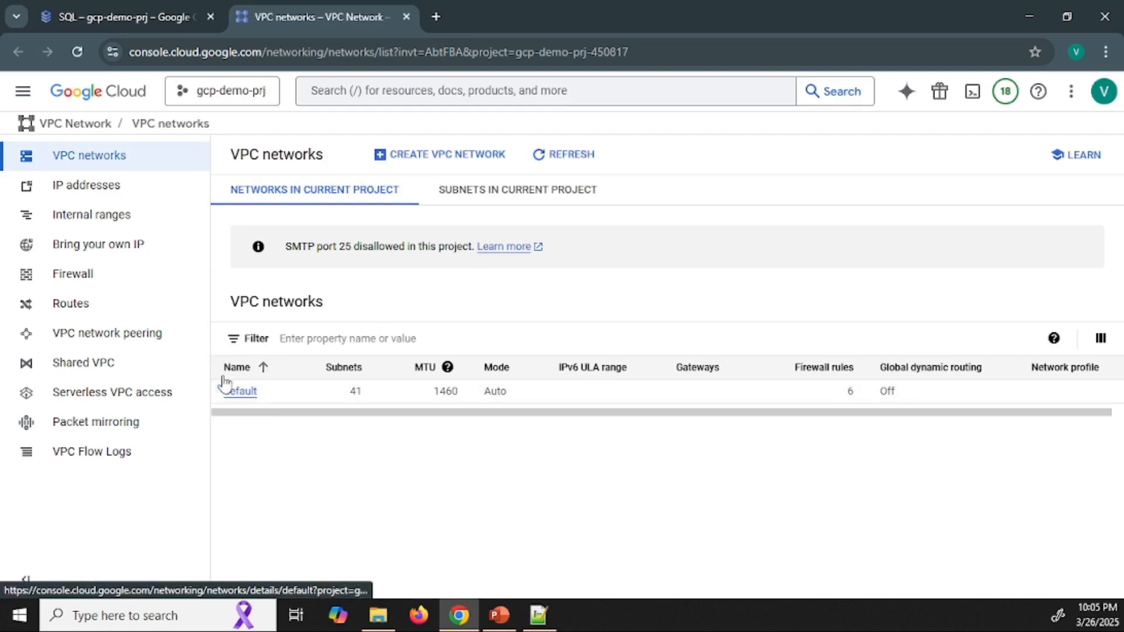
{"action": "left_click", "coordinate": [127, 337]}
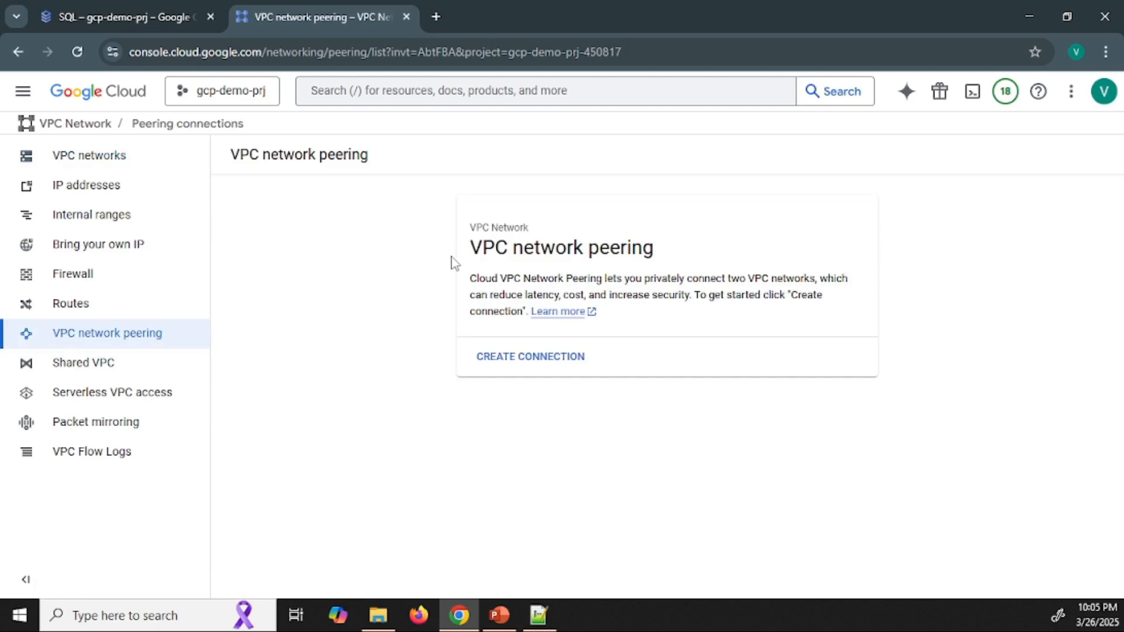
Return to the MySQL instance setup and try to create the default network's private services access connection with the automatically allocated IP range
{"action": "left_click", "coordinate": [130, 14]}
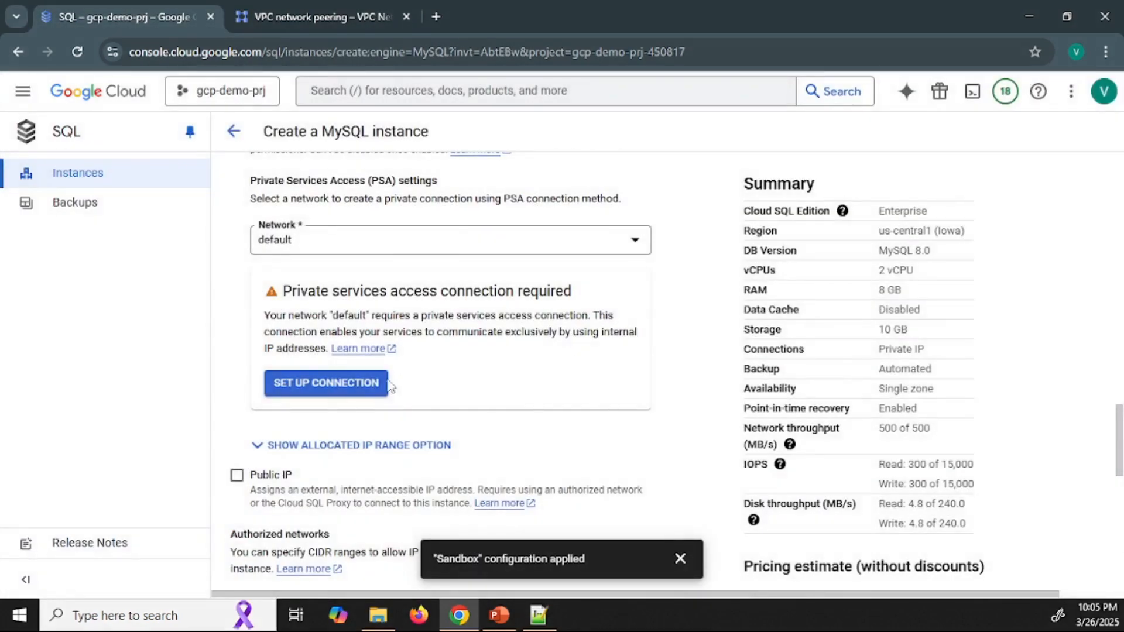
{"action": "left_click", "coordinate": [351, 383]}
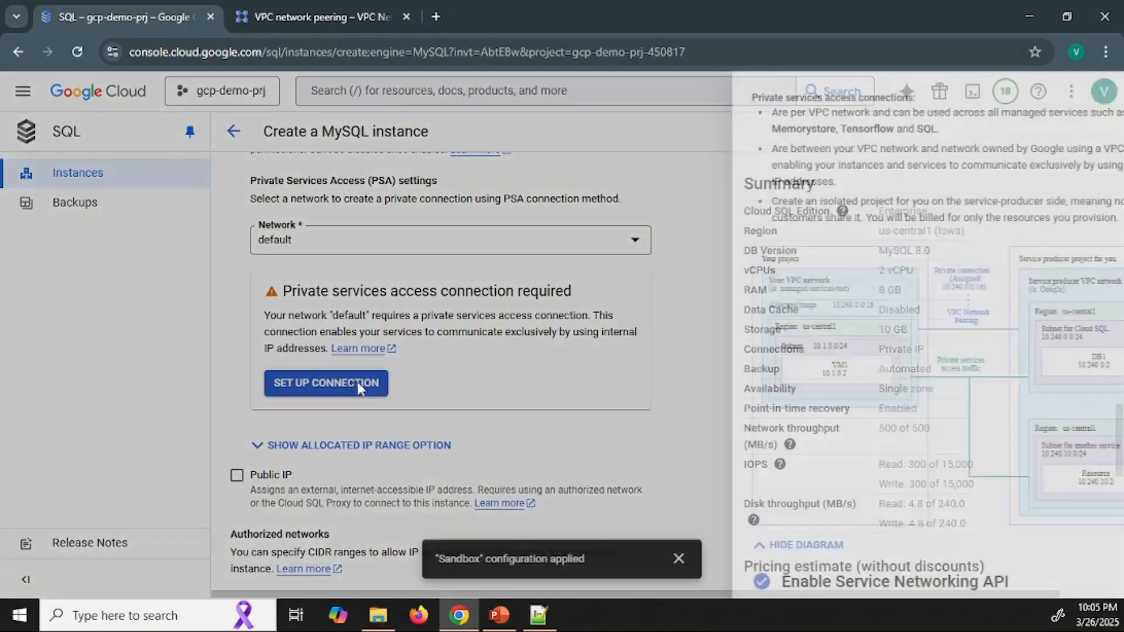
{"action": "scroll", "coordinate": [974, 394], "scroll_direction": "down", "scroll_amount": 5}
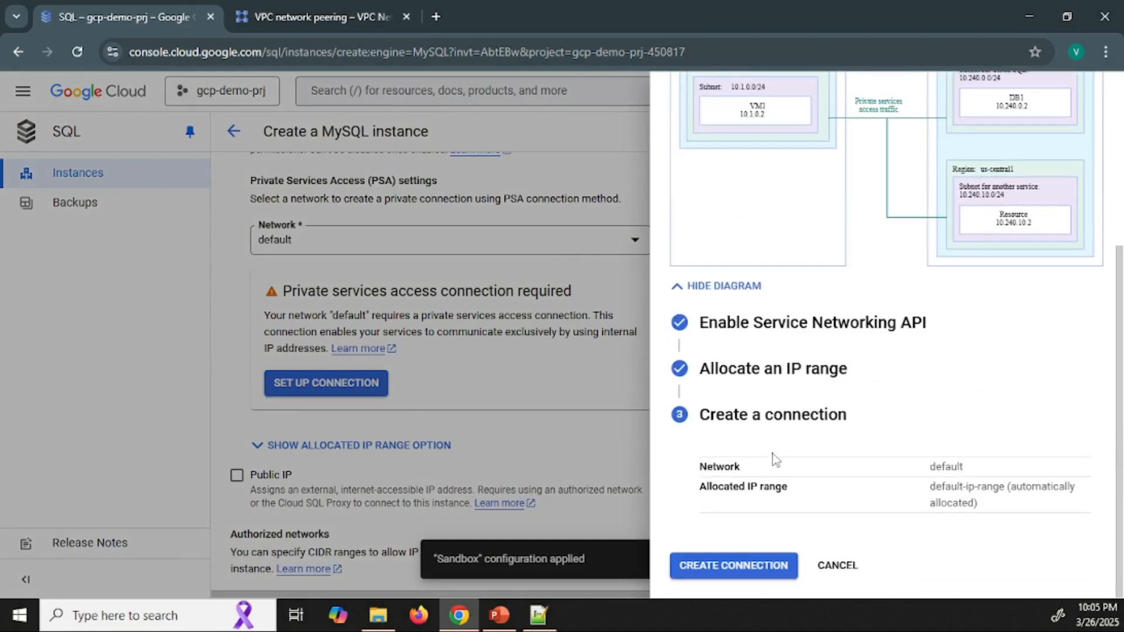
{"action": "left_click", "coordinate": [735, 565]}
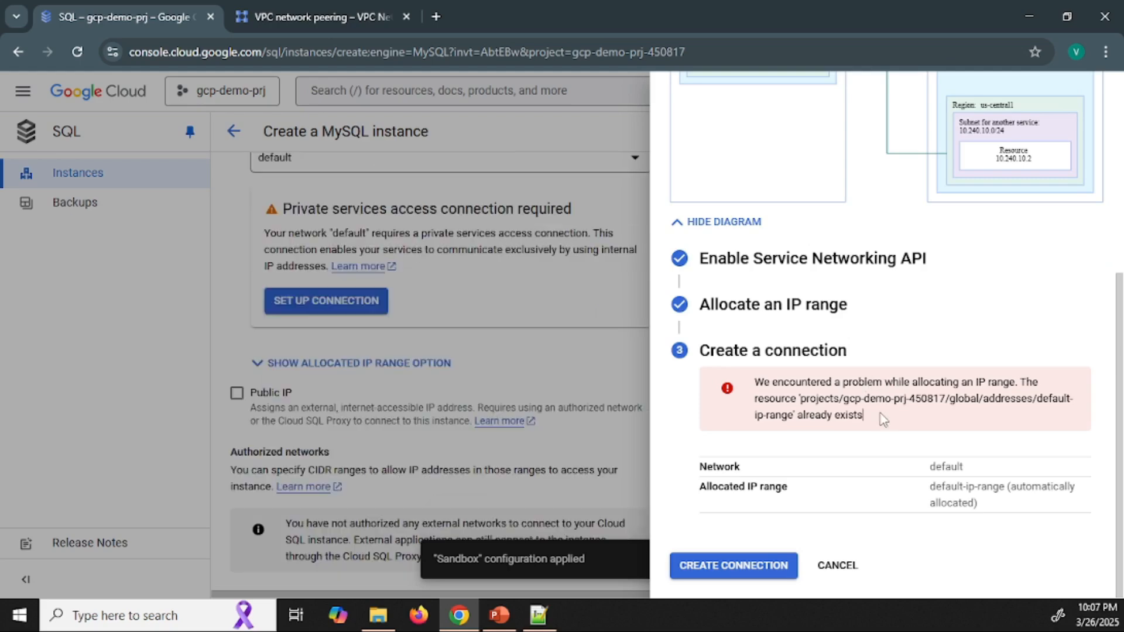
Read the message about the IP range allocation in the private services access connection setup
{"action": "left_click_drag", "start_coordinate": [883, 419], "coordinate": [759, 395]}
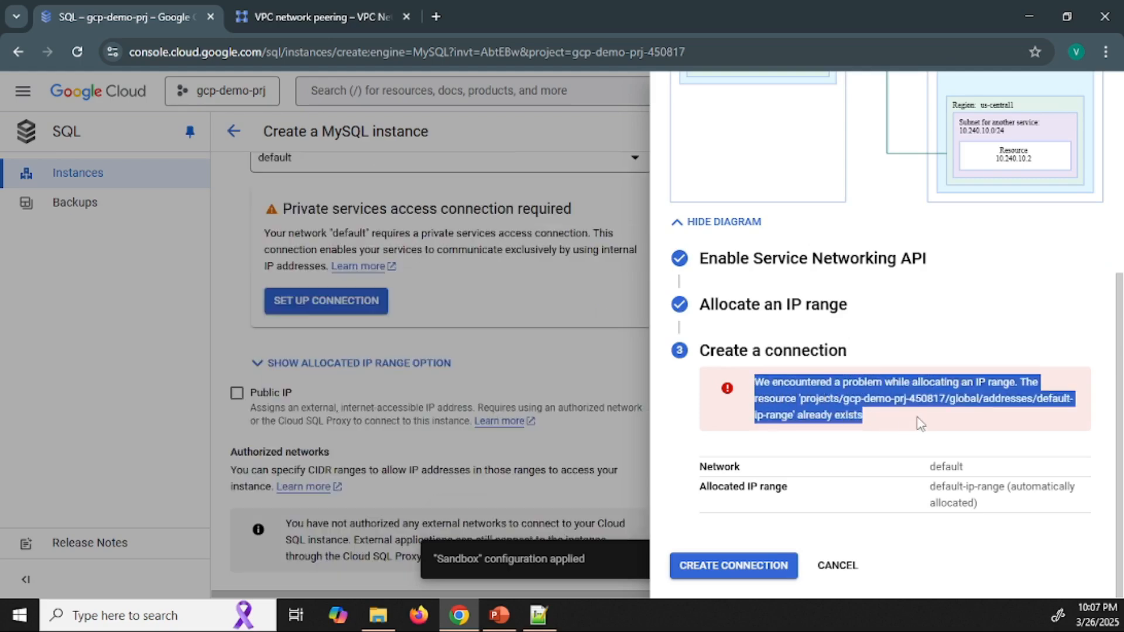
{"action": "left_click", "coordinate": [954, 420]}
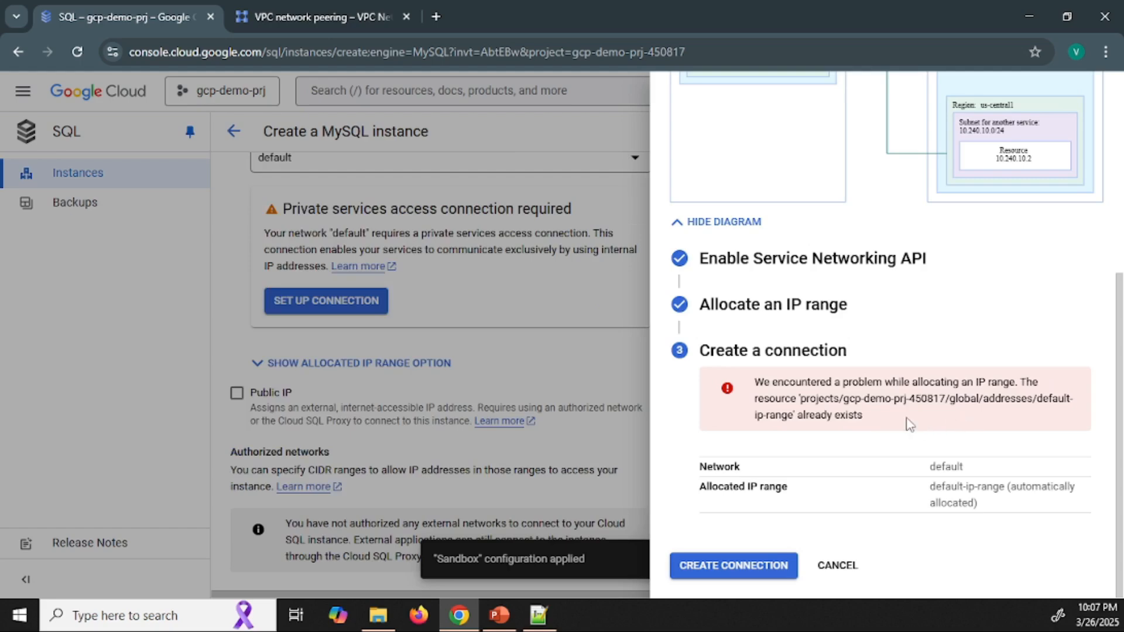
{"action": "left_click_drag", "start_coordinate": [869, 422], "coordinate": [747, 394]}
{"action": "left_click", "coordinate": [936, 420]}
{"action": "left_click_drag", "start_coordinate": [1023, 398], "coordinate": [926, 399]}
{"action": "left_click", "coordinate": [890, 440]}
Allocate the existing default-ip-range instead of an automatic one and create the private services access connection
{"action": "left_click", "coordinate": [736, 304]}
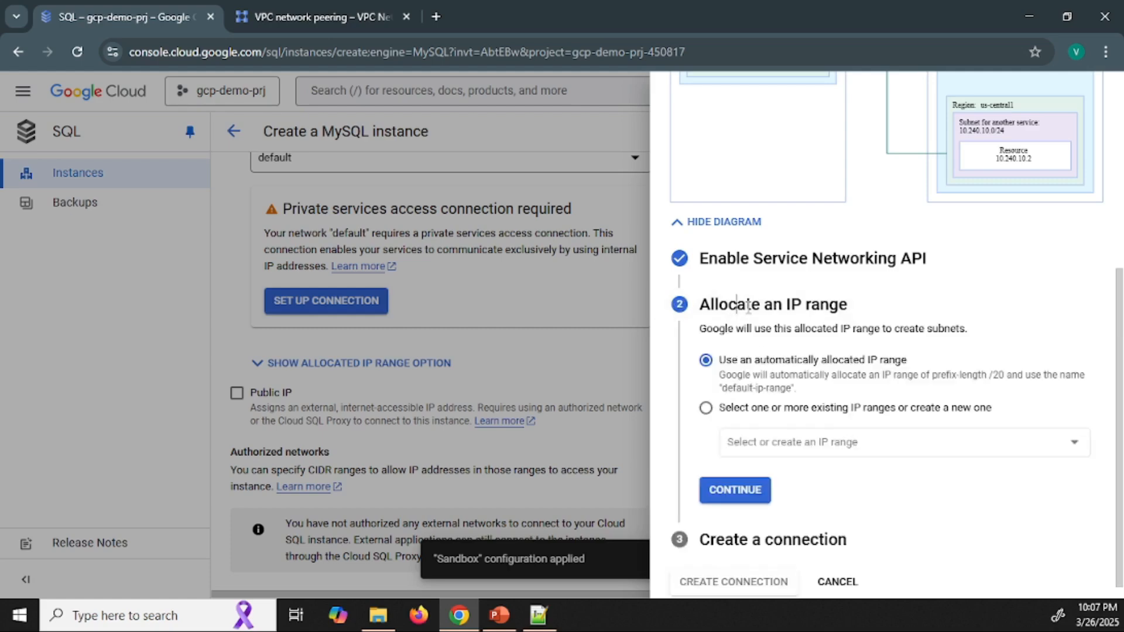
{"action": "left_click", "coordinate": [706, 406]}
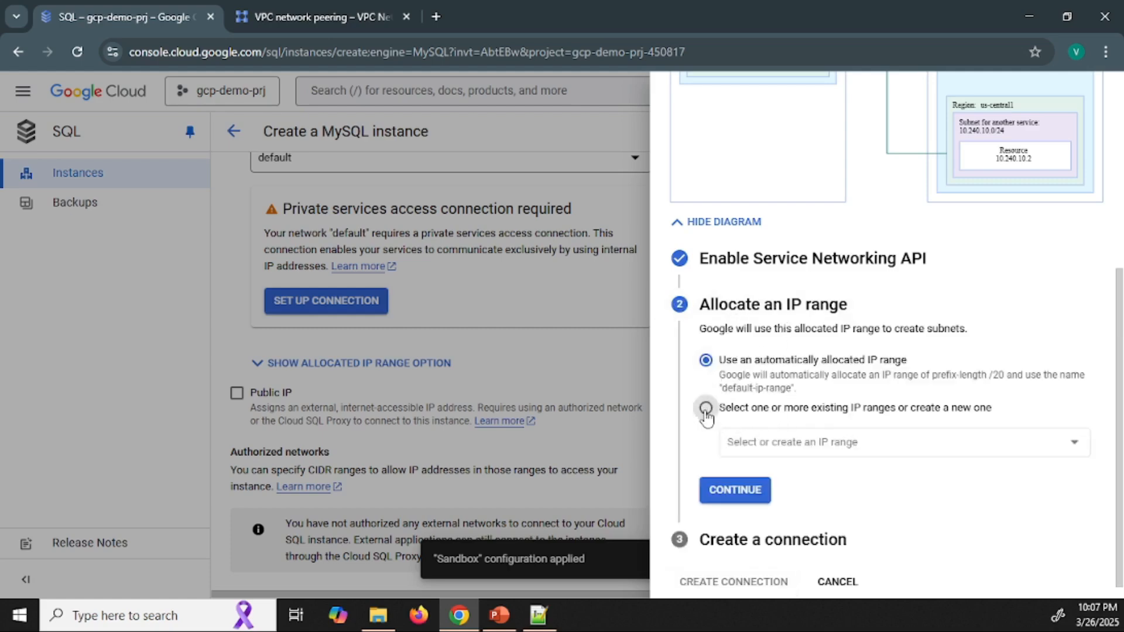
{"action": "left_click", "coordinate": [841, 443]}
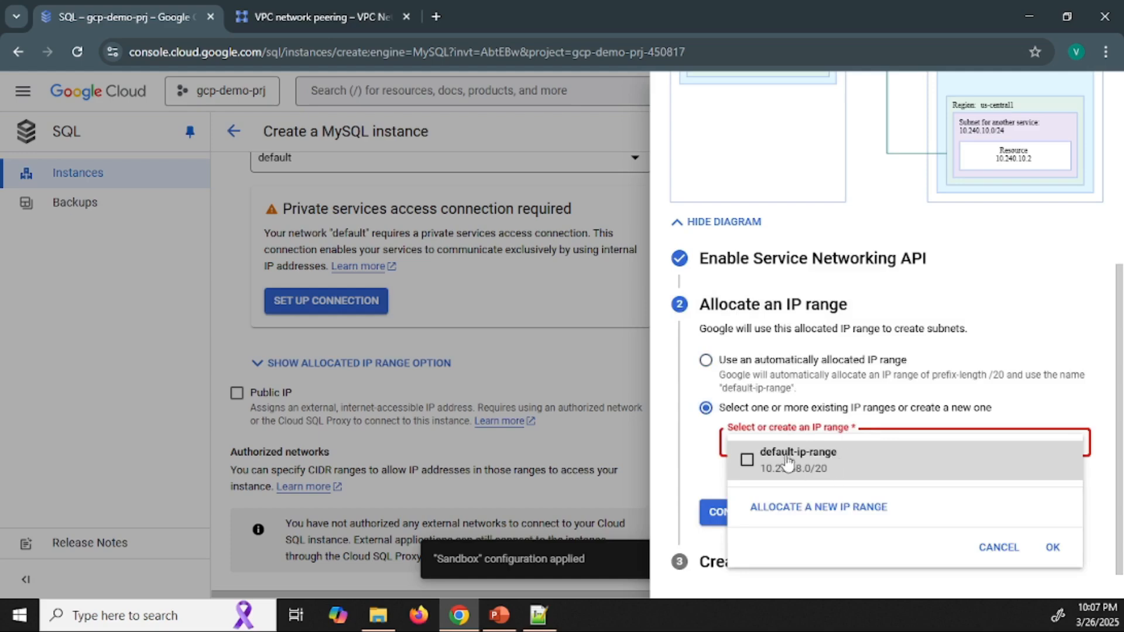
{"action": "left_click", "coordinate": [748, 467]}
{"action": "left_click", "coordinate": [1052, 555]}
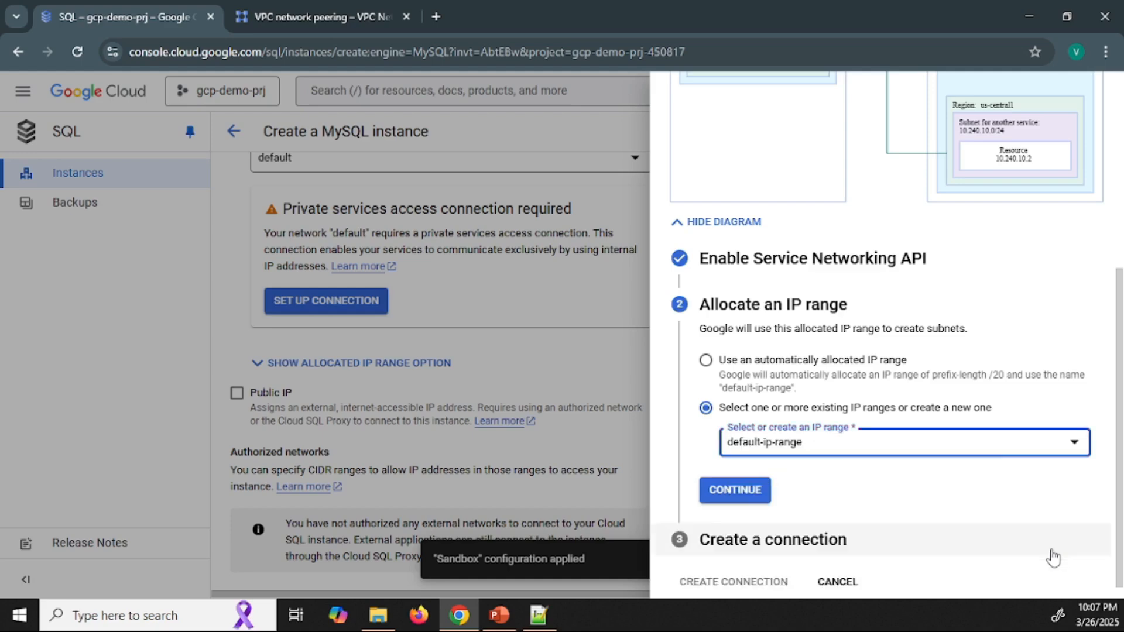
{"action": "left_click", "coordinate": [727, 492]}
{"action": "left_click", "coordinate": [733, 566]}
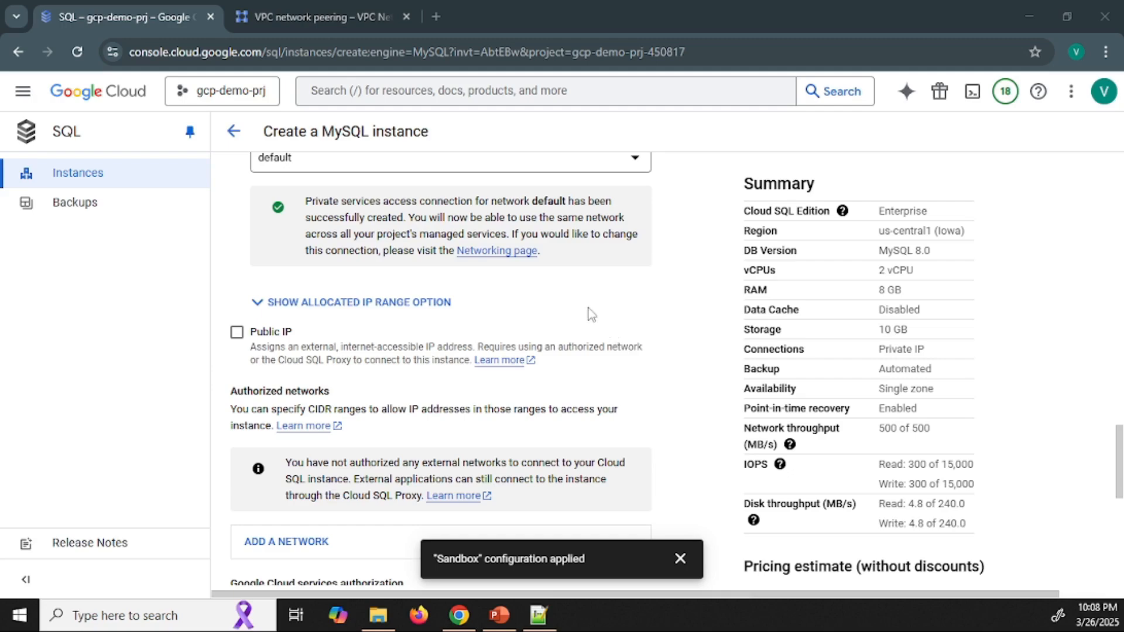
Create the MySQL instance with the configured private IP settings and dismiss the configuration notification
{"action": "scroll", "coordinate": [616, 325], "scroll_direction": "up", "scroll_amount": 5}
{"action": "scroll", "coordinate": [615, 325], "scroll_direction": "down", "scroll_amount": 5}
{"action": "scroll", "coordinate": [471, 374], "scroll_direction": "down", "scroll_amount": 4}
{"action": "scroll", "coordinate": [471, 376], "scroll_direction": "down", "scroll_amount": 4}
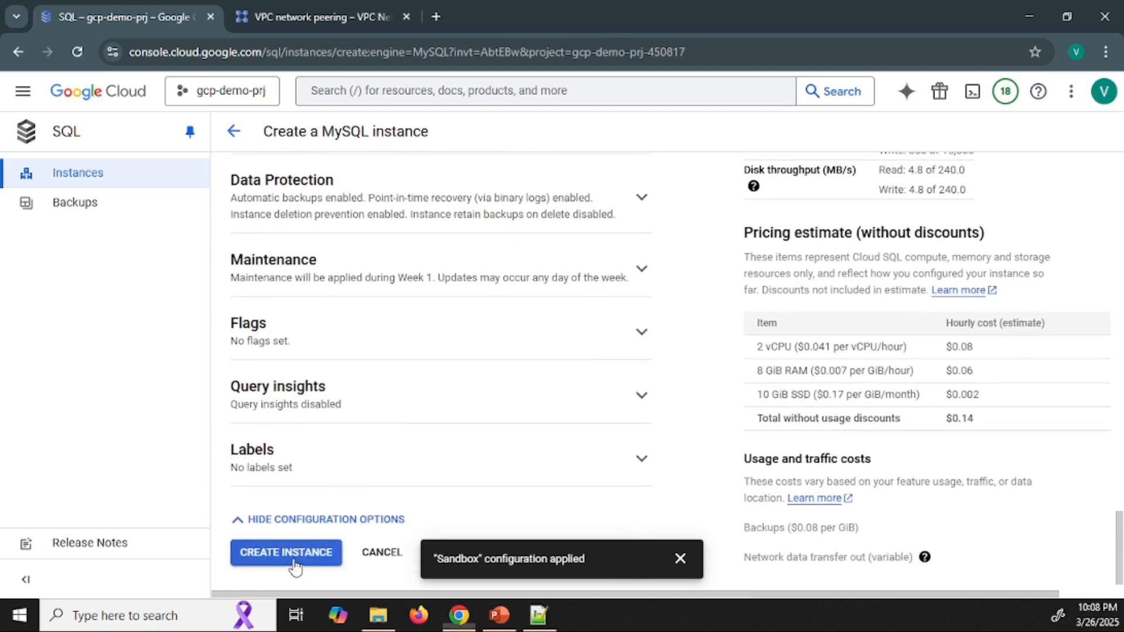
{"action": "left_click", "coordinate": [286, 553]}
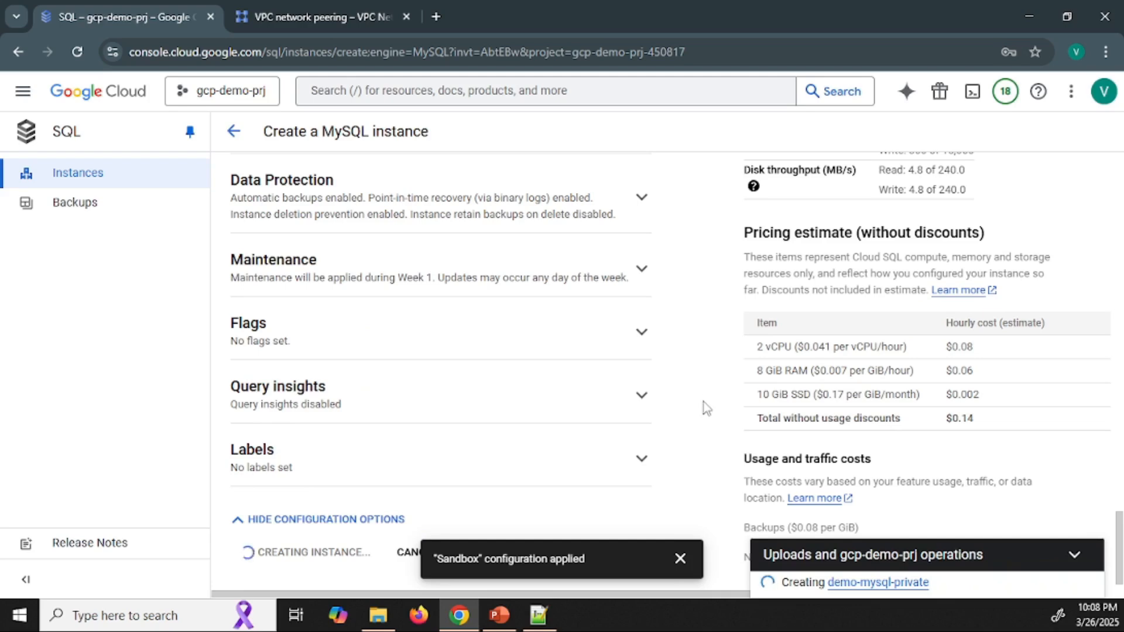
{"action": "left_click", "coordinate": [680, 558]}
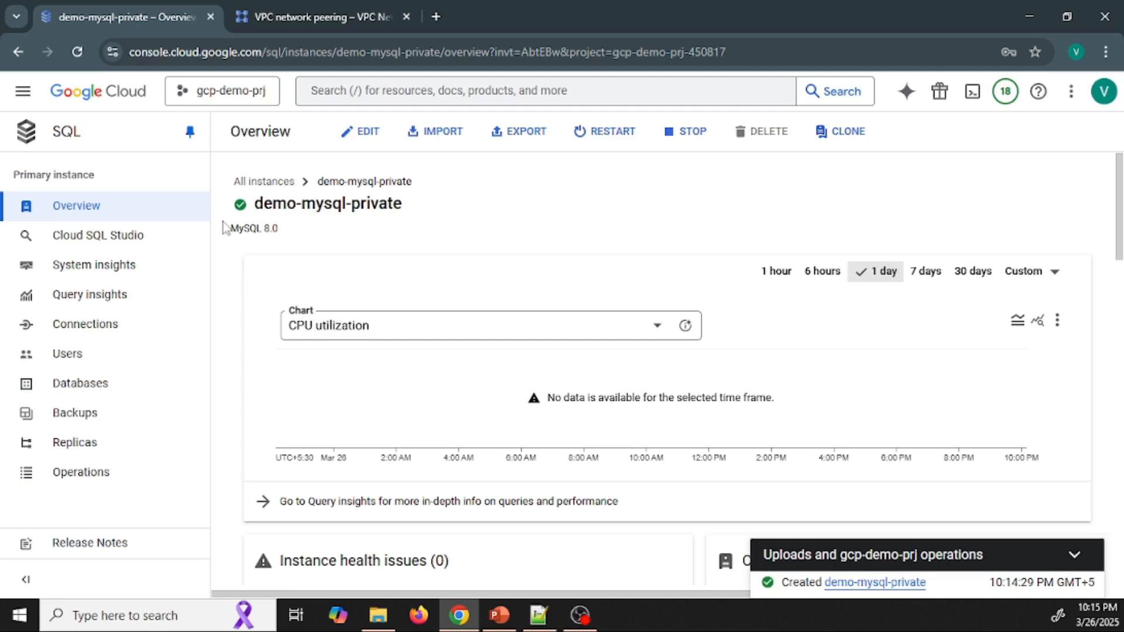
Refresh the project's VPC network peering list and examine the peered VPC network and peered project ID
{"action": "left_click", "coordinate": [277, 8]}
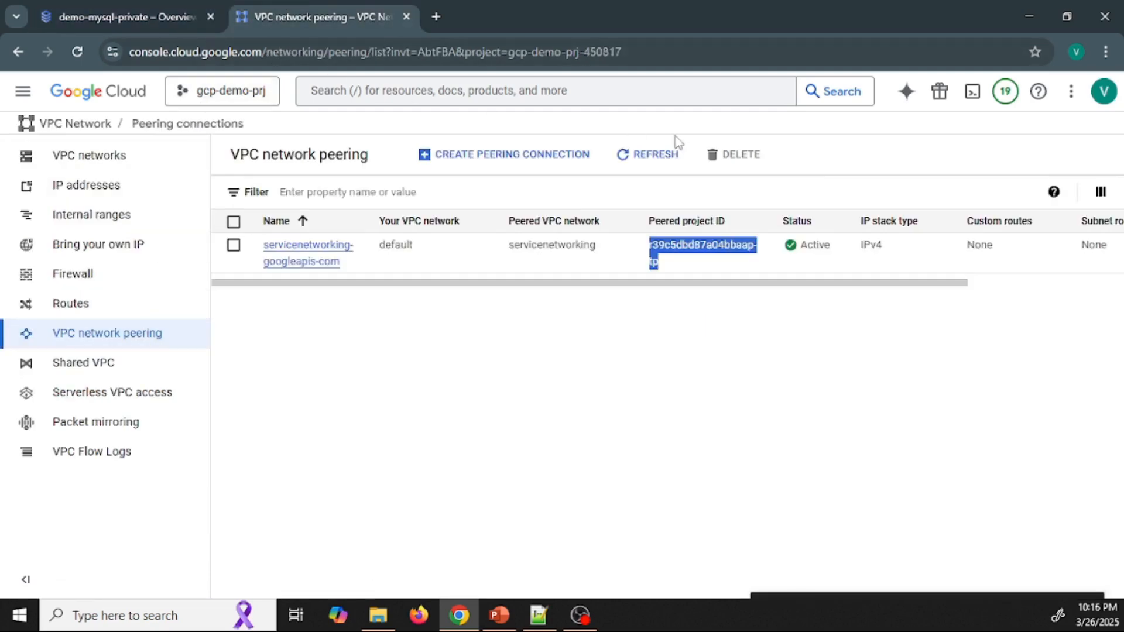
{"action": "left_click", "coordinate": [659, 156]}
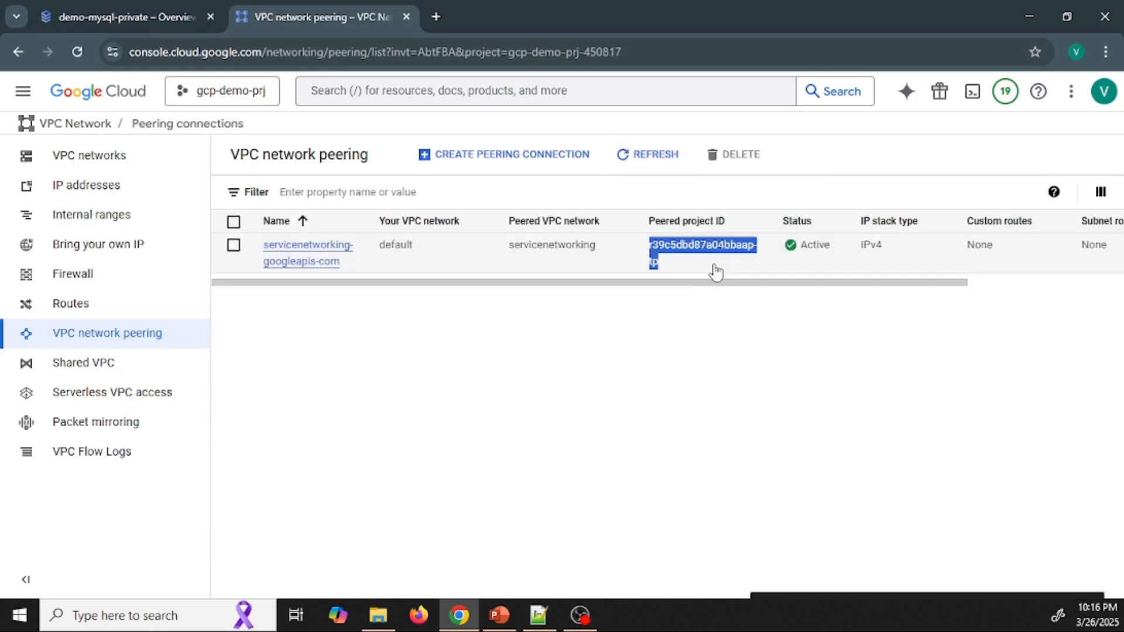
{"action": "left_click_drag", "start_coordinate": [598, 250], "coordinate": [516, 262]}
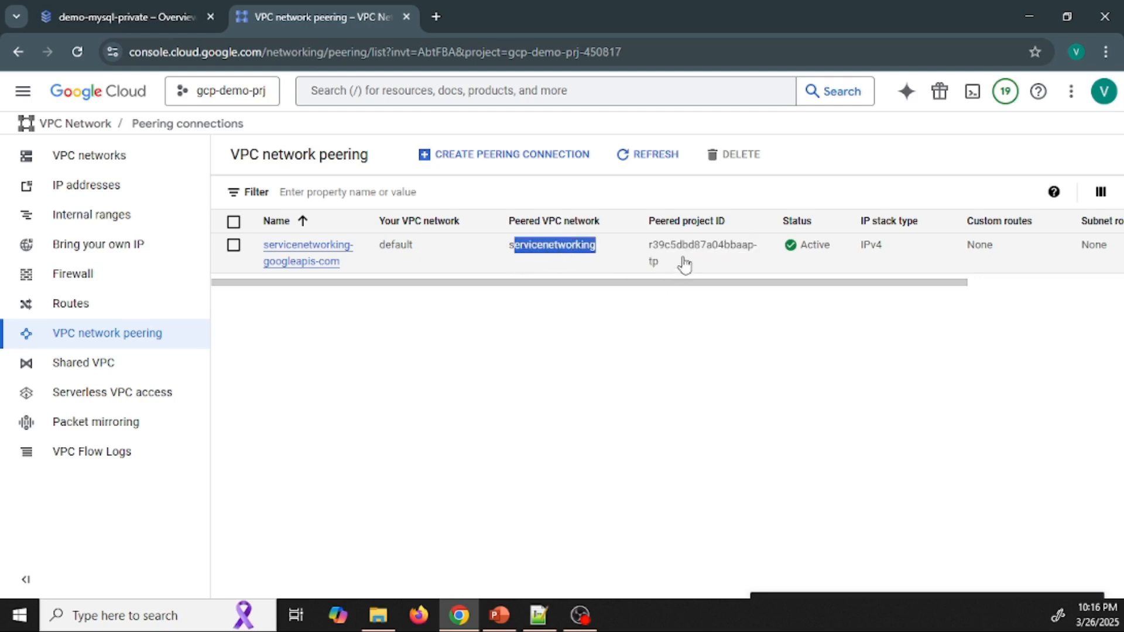
{"action": "left_click_drag", "start_coordinate": [669, 267], "coordinate": [649, 250]}
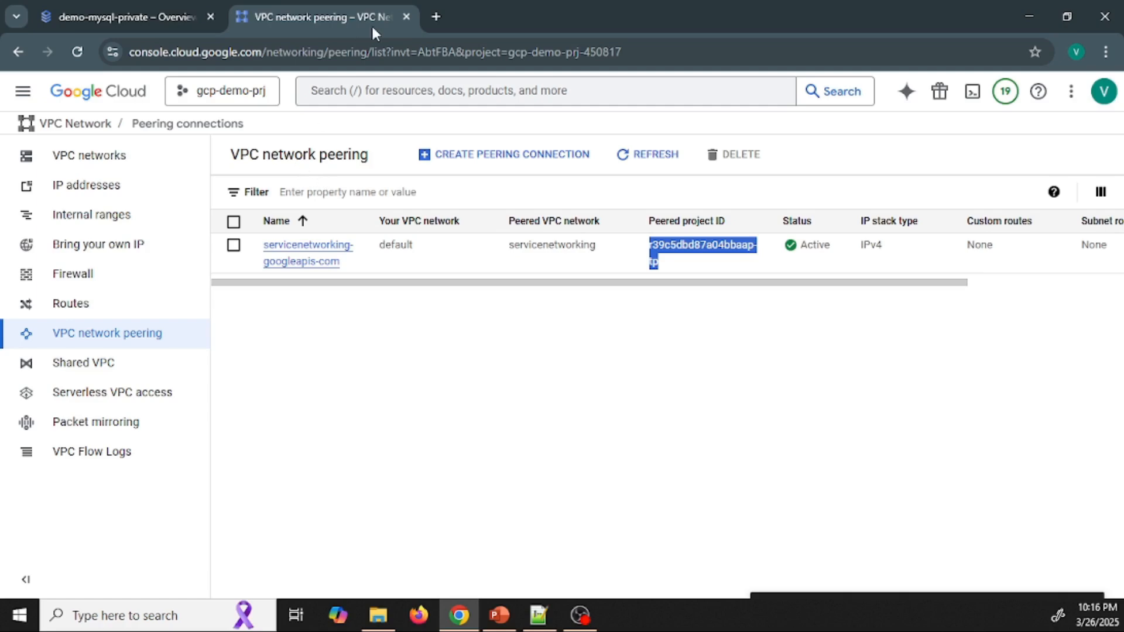
{"action": "left_click", "coordinate": [648, 341]}
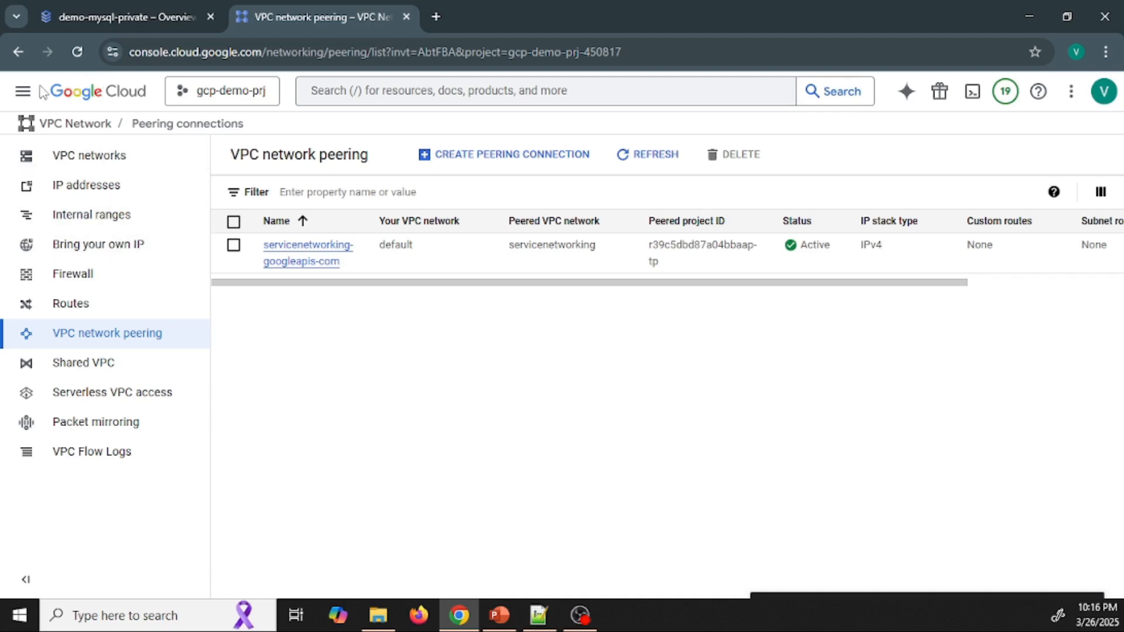
Start a new VM instance in Compute Engine and name it demo-mysql-vm
{"action": "left_click", "coordinate": [23, 91]}
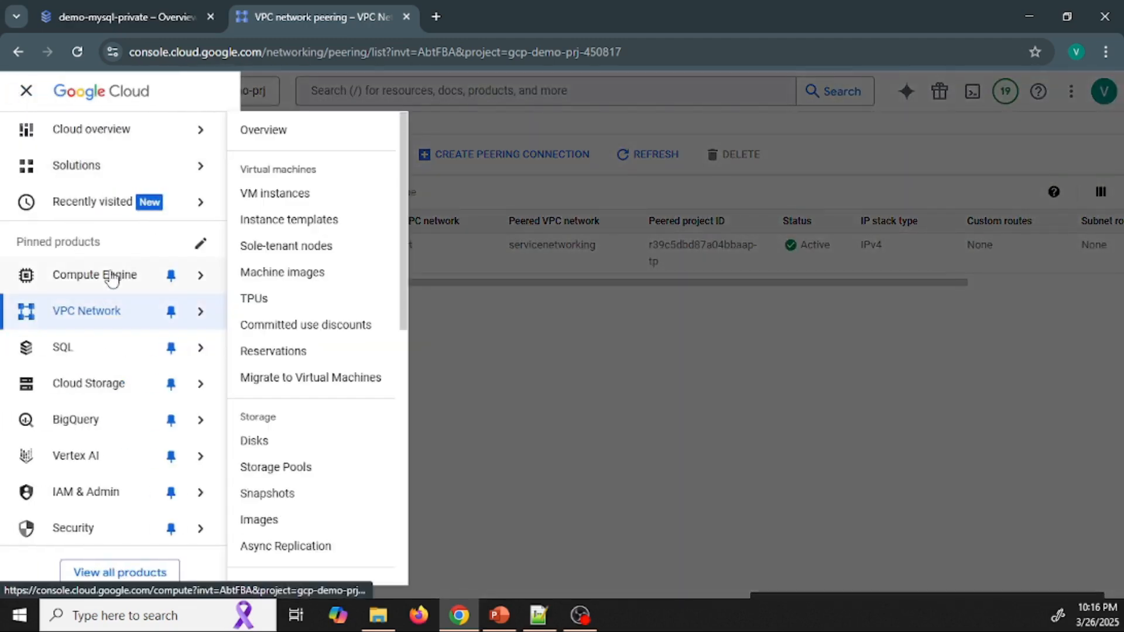
{"action": "left_click", "coordinate": [113, 280]}
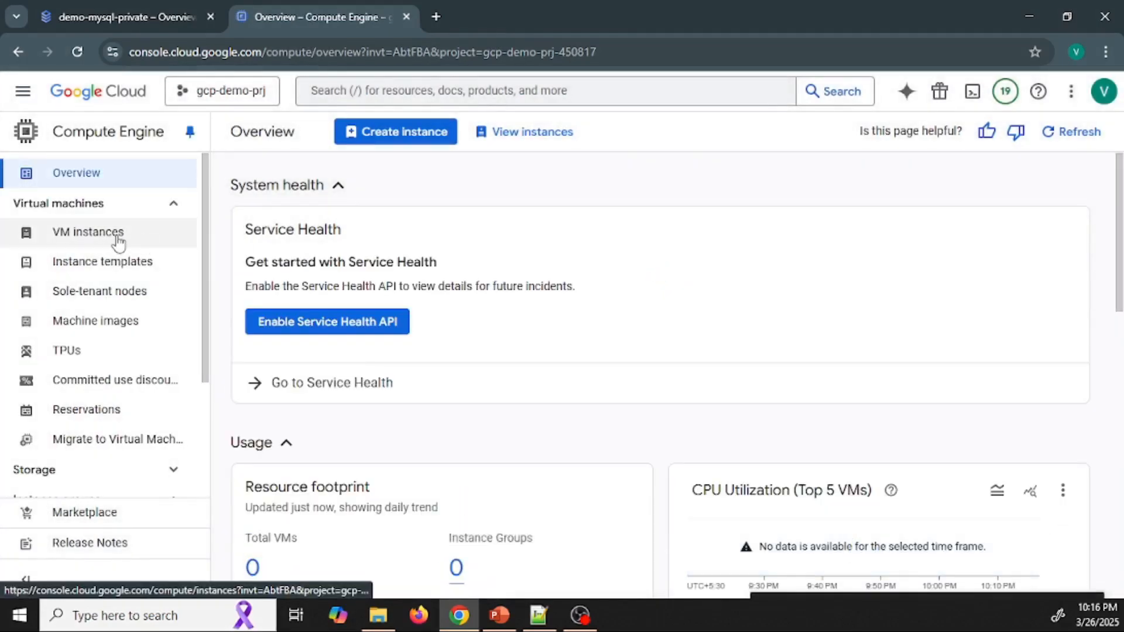
{"action": "left_click", "coordinate": [389, 135]}
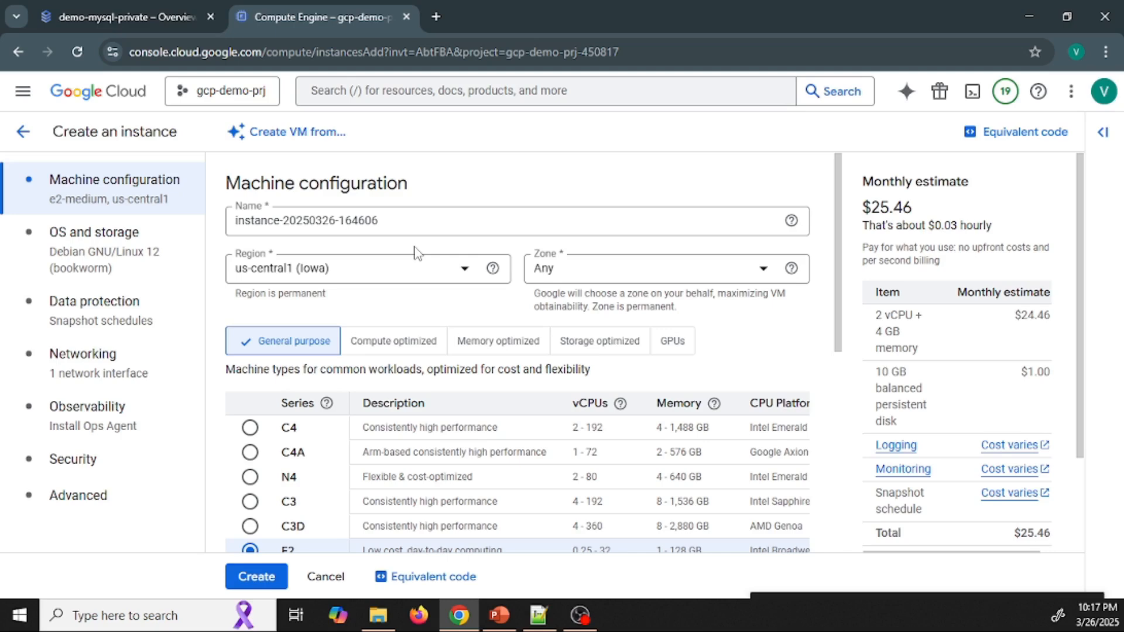
{"action": "left_click", "coordinate": [410, 224]}
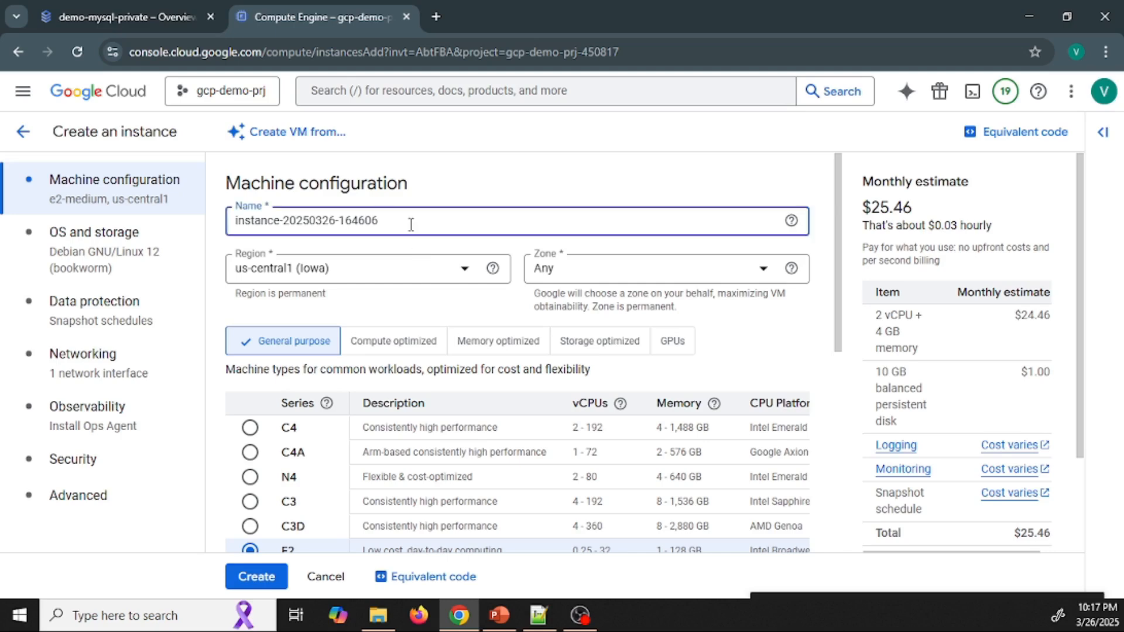
{"action": "key", "text": "ctrl+a"}
{"action": "key", "text": "BackSpace"}
{"action": "type", "text": "demo-mysql-vm"}
Set the VM's machine type to the shared-core e2-micro preset and create the instance
{"action": "mouse_move", "coordinate": [492, 268]}
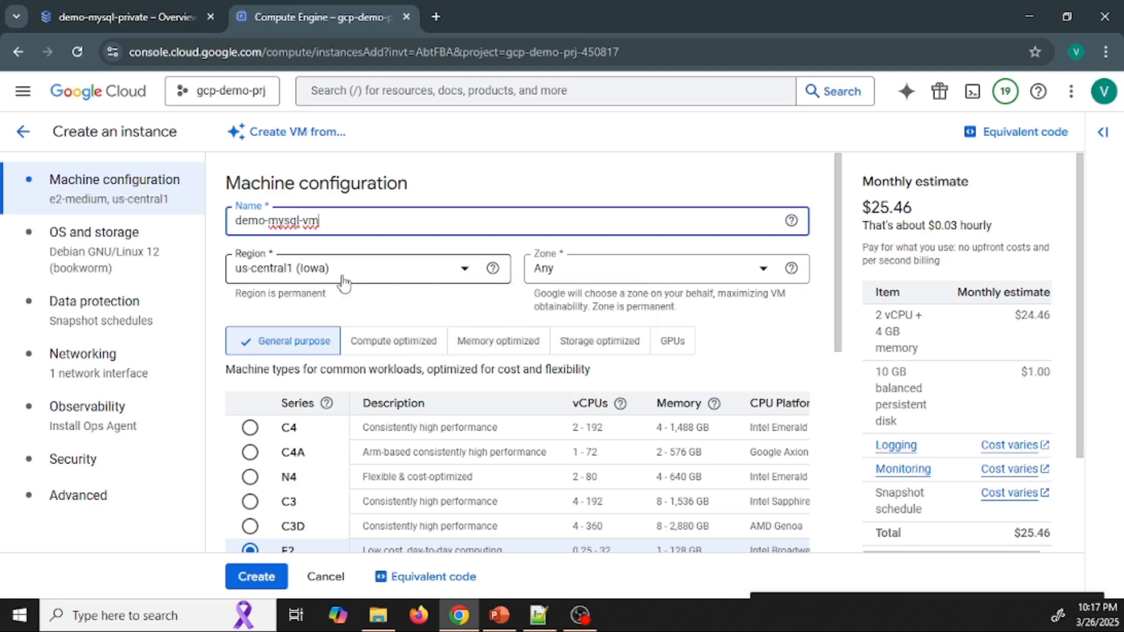
{"action": "scroll", "coordinate": [433, 297], "scroll_direction": "down", "scroll_amount": 3}
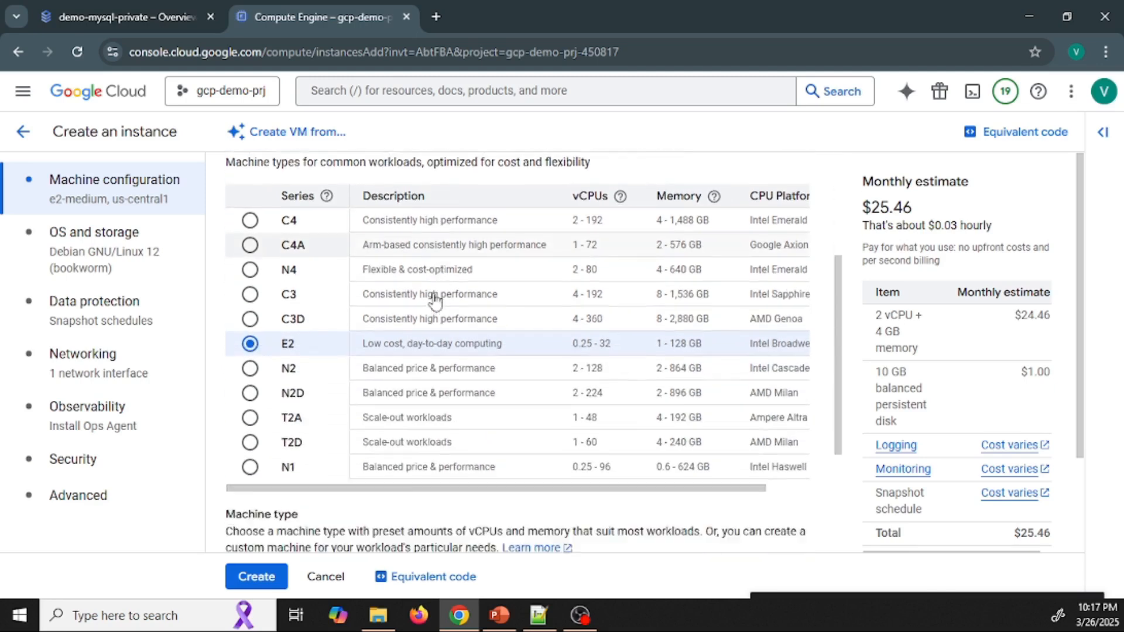
{"action": "scroll", "coordinate": [410, 316], "scroll_direction": "down", "scroll_amount": 1}
{"action": "scroll", "coordinate": [368, 378], "scroll_direction": "down", "scroll_amount": 1}
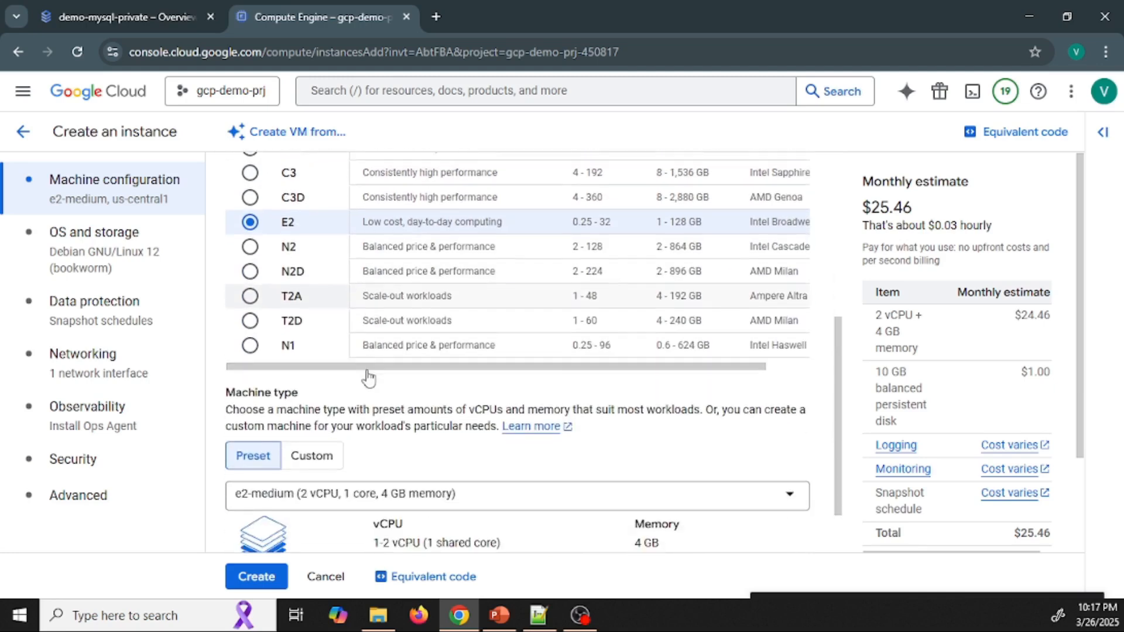
{"action": "scroll", "coordinate": [368, 379], "scroll_direction": "down", "scroll_amount": 1}
{"action": "left_click", "coordinate": [360, 424]}
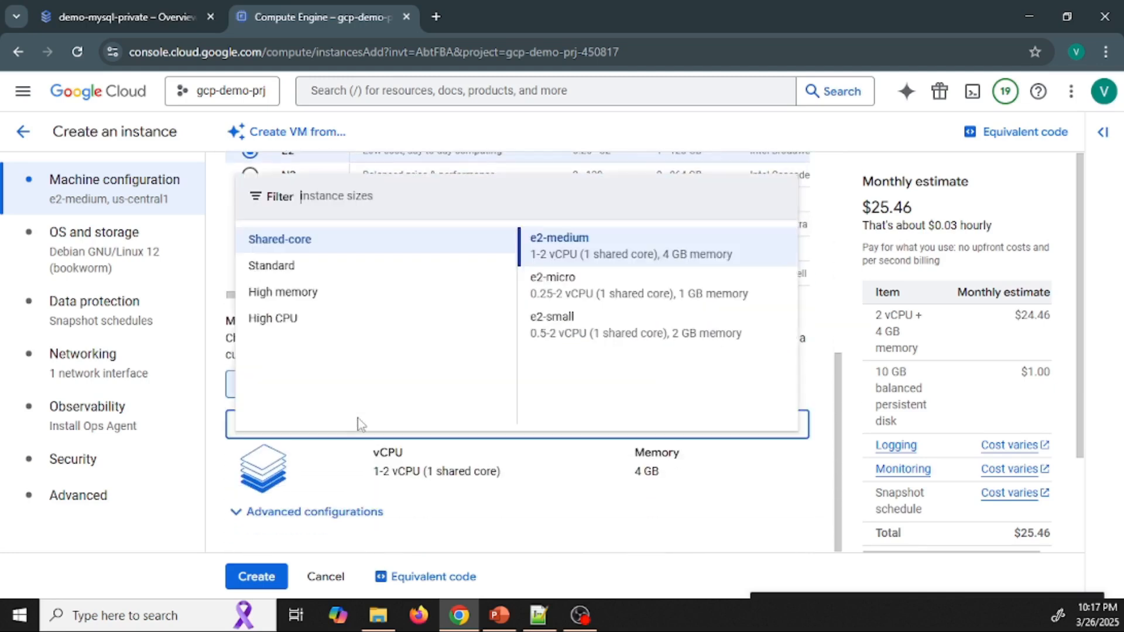
{"action": "left_click", "coordinate": [584, 293]}
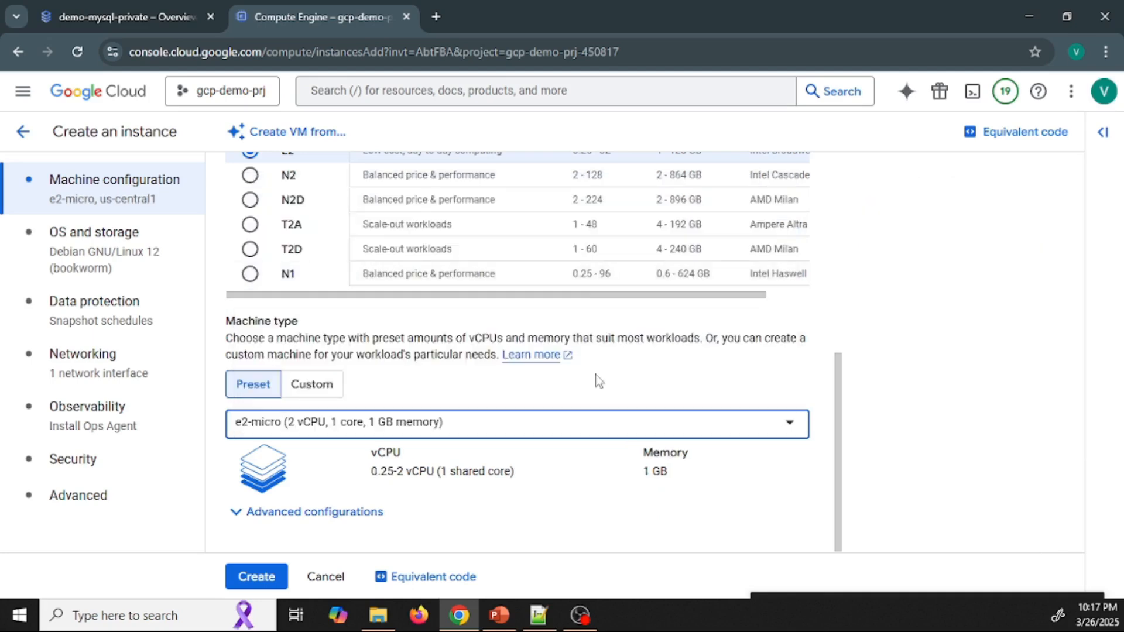
{"action": "left_click", "coordinate": [728, 502]}
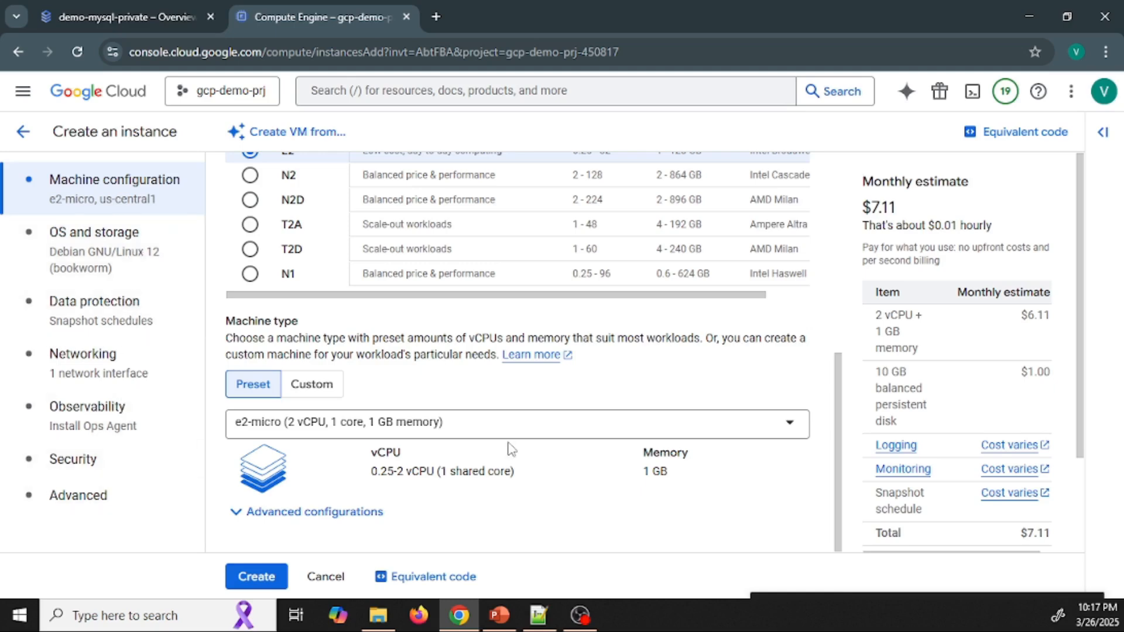
{"action": "left_click", "coordinate": [263, 579]}
{"action": "left_click", "coordinate": [261, 578]}
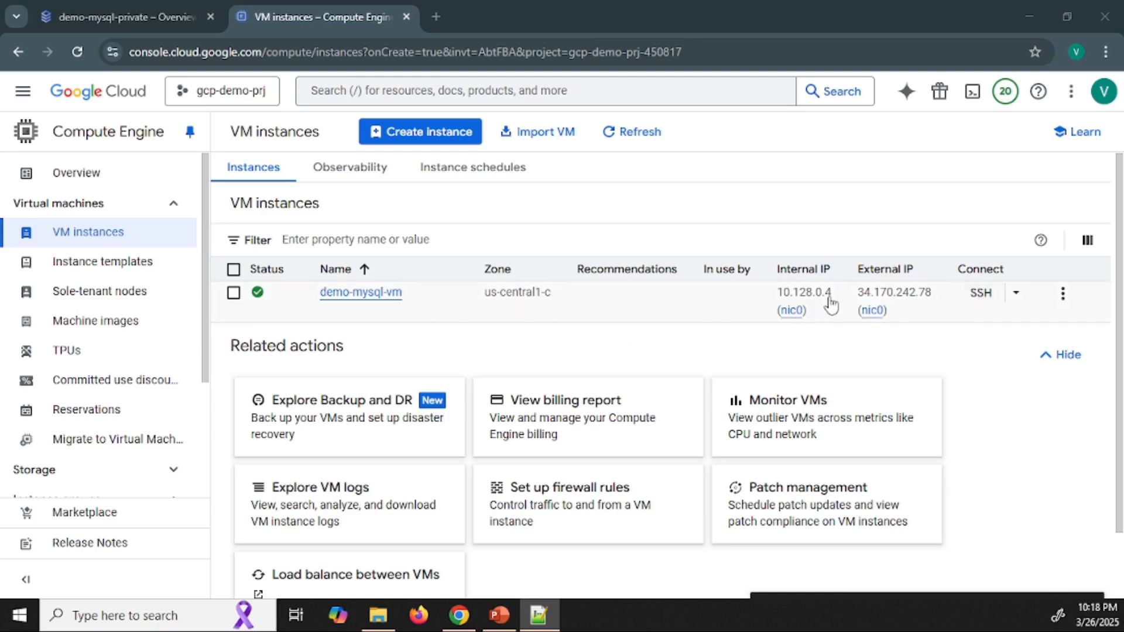
Open an authorized SSH-in-browser session to demo-mysql-vm and install the client with "sudo apt install mariadb-client"
{"action": "left_click", "coordinate": [980, 293]}
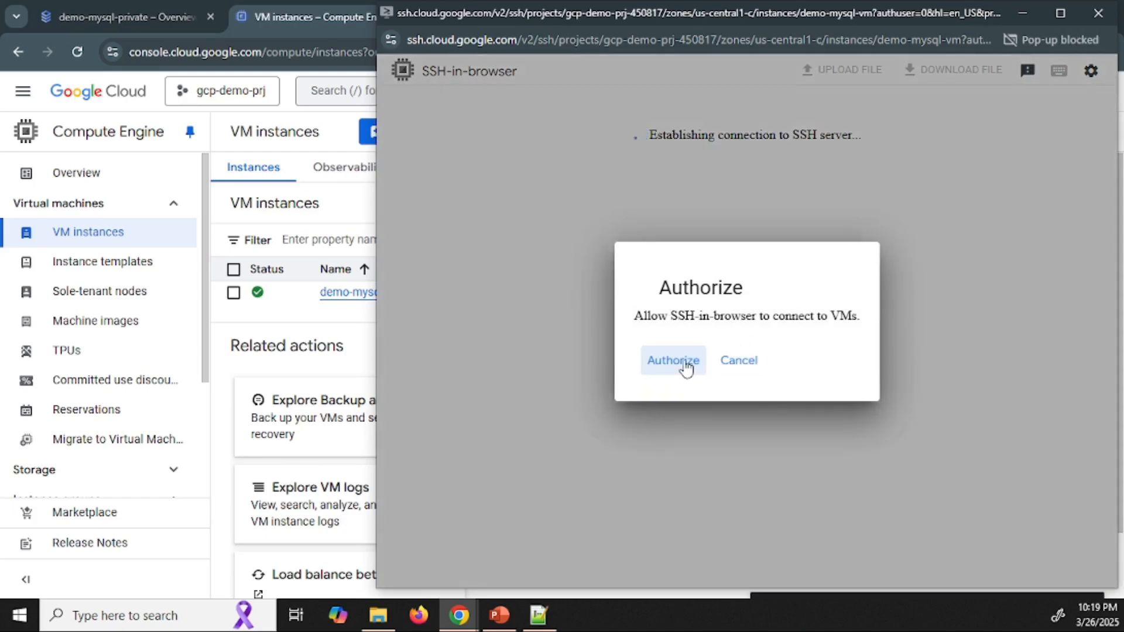
{"action": "left_click", "coordinate": [684, 366]}
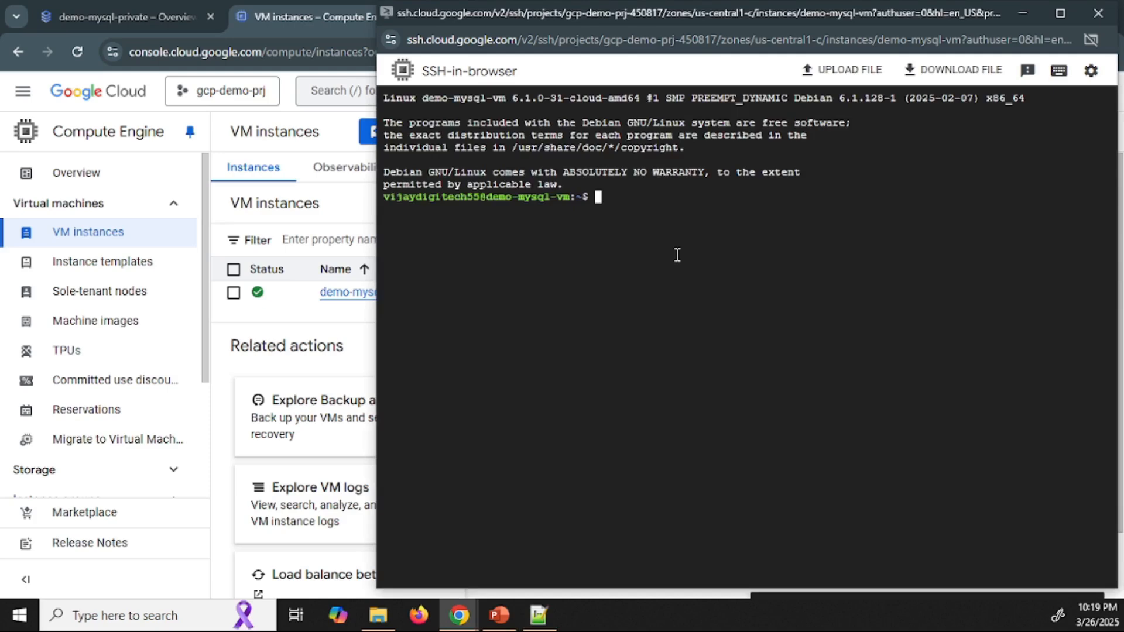
{"action": "type", "text": "sudo apt install mariadb-client"}
{"action": "key", "text": "Return"}
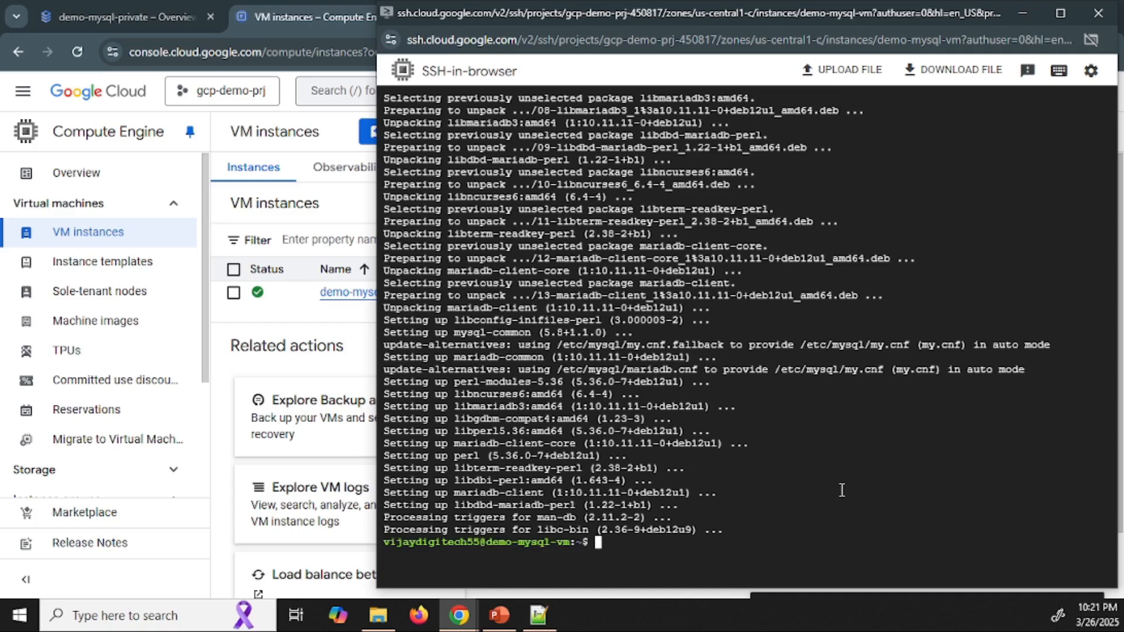
Run the mysql command without any options in the VM's SSH session
{"action": "type", "text": "mysql "}
{"action": "type", "text": "-u"}
{"action": "key", "text": "BackSpace"}
{"action": "key", "text": "BackSpace"}
{"action": "key", "text": "BackSpace"}
{"action": "key", "text": "BackSpace"}
{"action": "key", "text": "BackSpace"}
{"action": "type", "text": "l"}
{"action": "key", "text": "Return"}
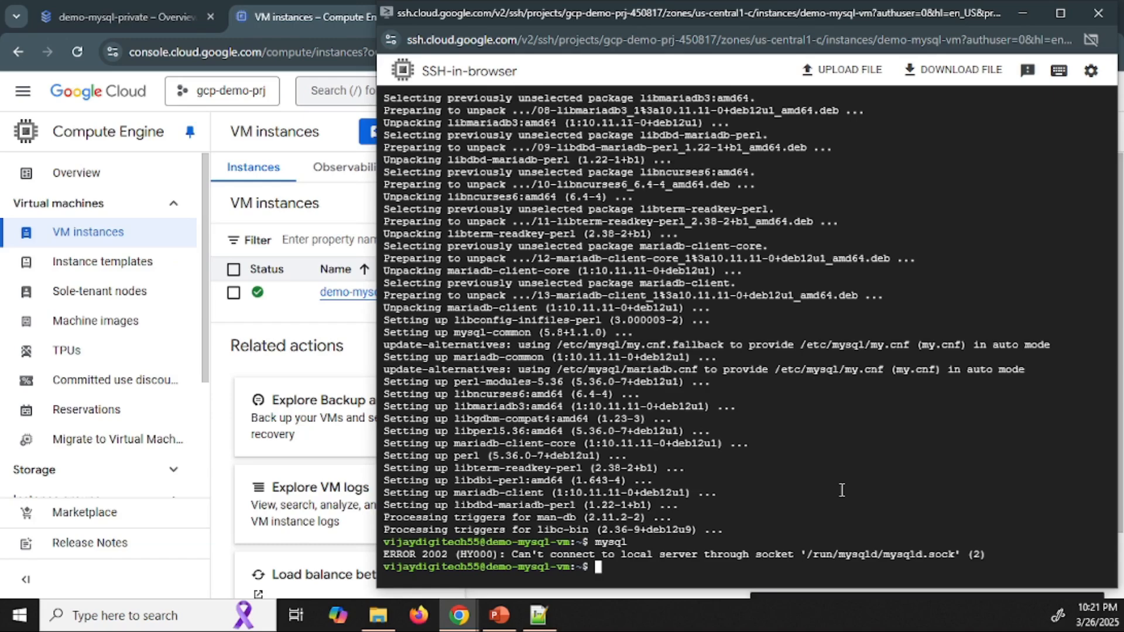
Begin the command "mysql -u root -h" in the SSH session and copy demo-mysql-private's internal IP address from its connection summary
{"action": "type", "text": "mysql -u root "}
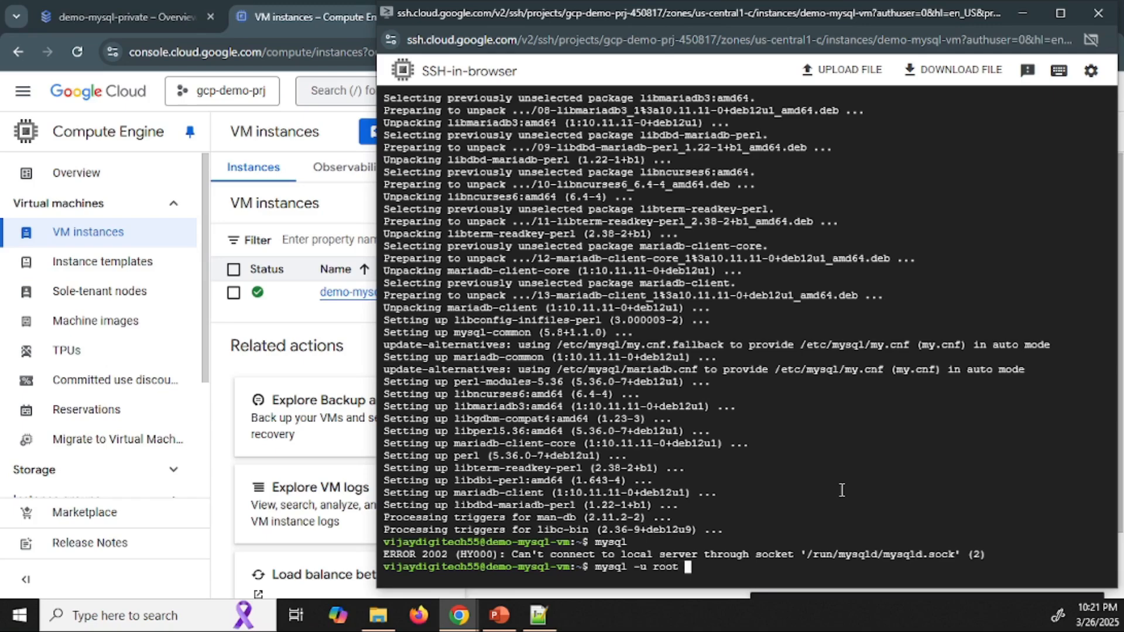
{"action": "type", "text": "-h"}
{"action": "left_click", "coordinate": [356, 338]}
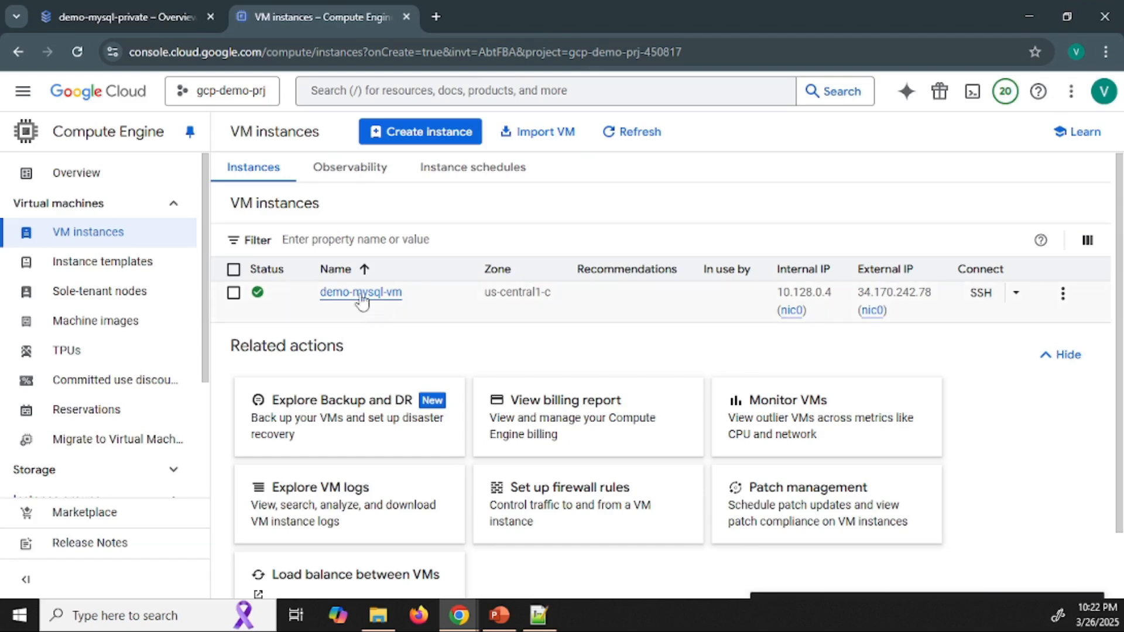
{"action": "left_click", "coordinate": [148, 15]}
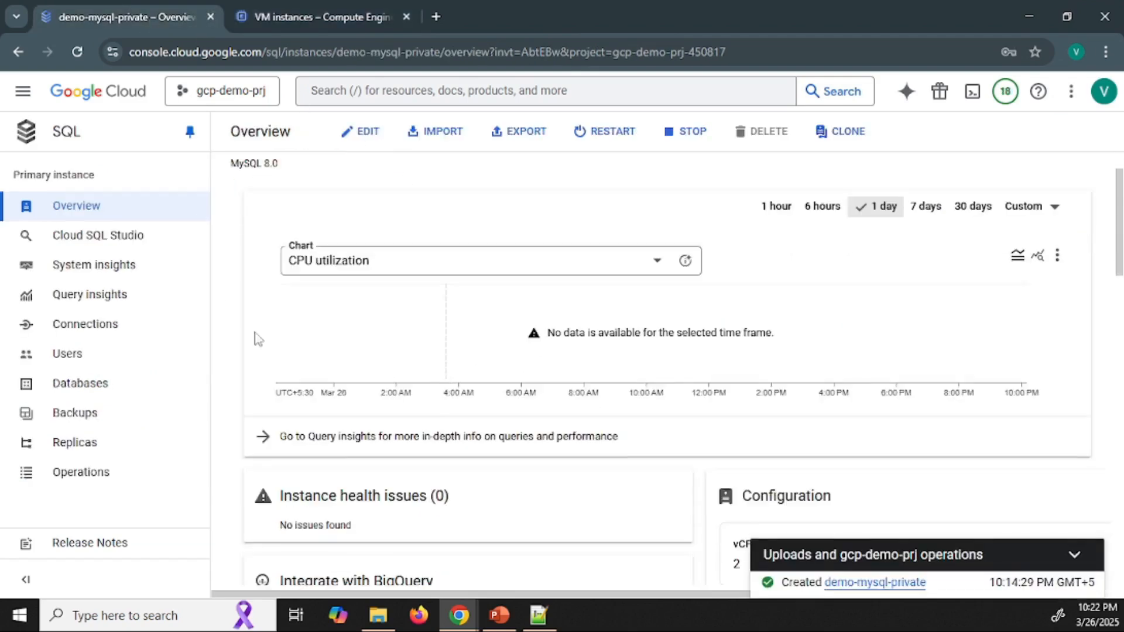
{"action": "scroll", "coordinate": [315, 348], "scroll_direction": "down", "scroll_amount": 2}
{"action": "left_click", "coordinate": [138, 333]}
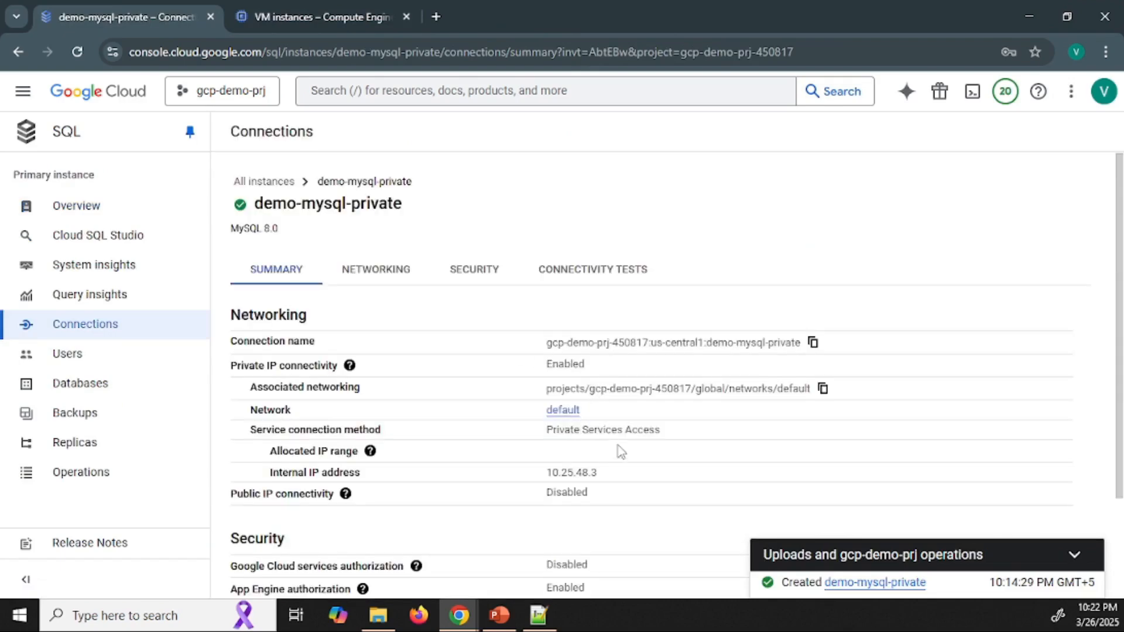
{"action": "left_click_drag", "start_coordinate": [597, 476], "coordinate": [543, 481]}
{"action": "key", "text": "ctrl+c"}
Complete and run "mysql -u root -h 10.25.48.3 -p" in the VM's SSH session and enter the root password
{"action": "mouse_move", "coordinate": [459, 615]}
{"action": "left_click", "coordinate": [550, 549]}
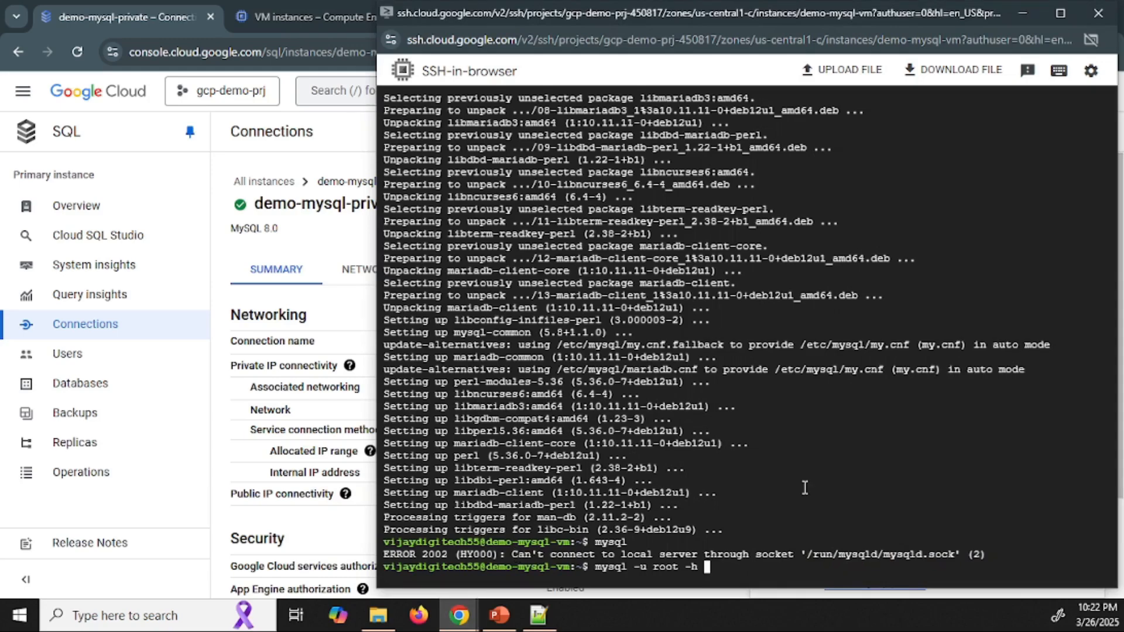
{"action": "key", "text": "ctrl+v"}
{"action": "type", "text": "-p"}
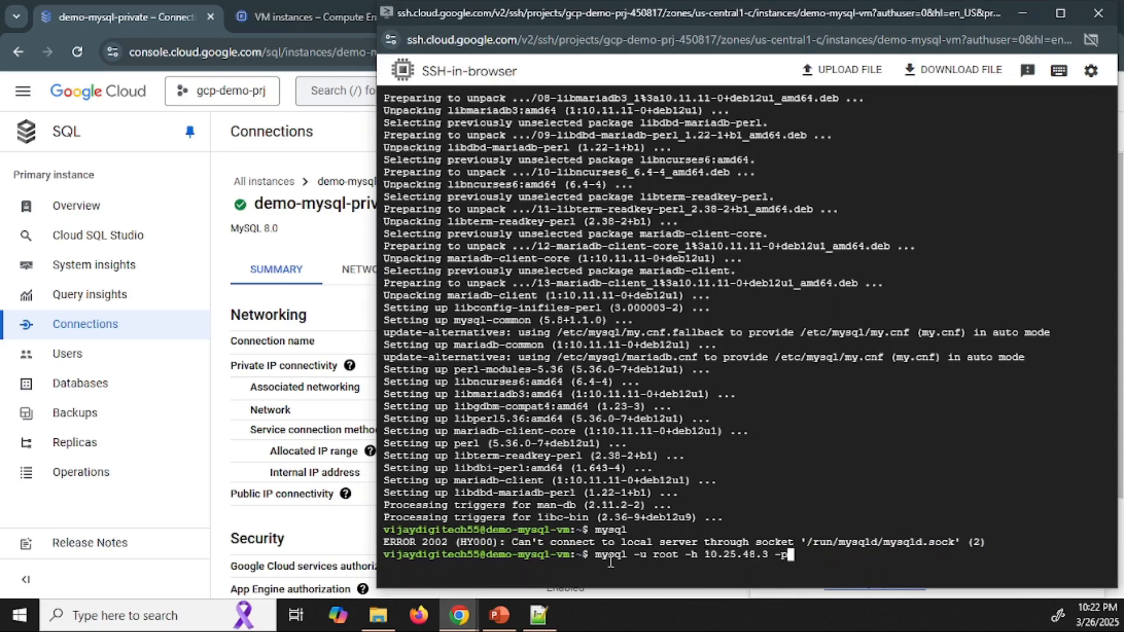
{"action": "left_click_drag", "start_coordinate": [699, 554], "coordinate": [771, 554]}
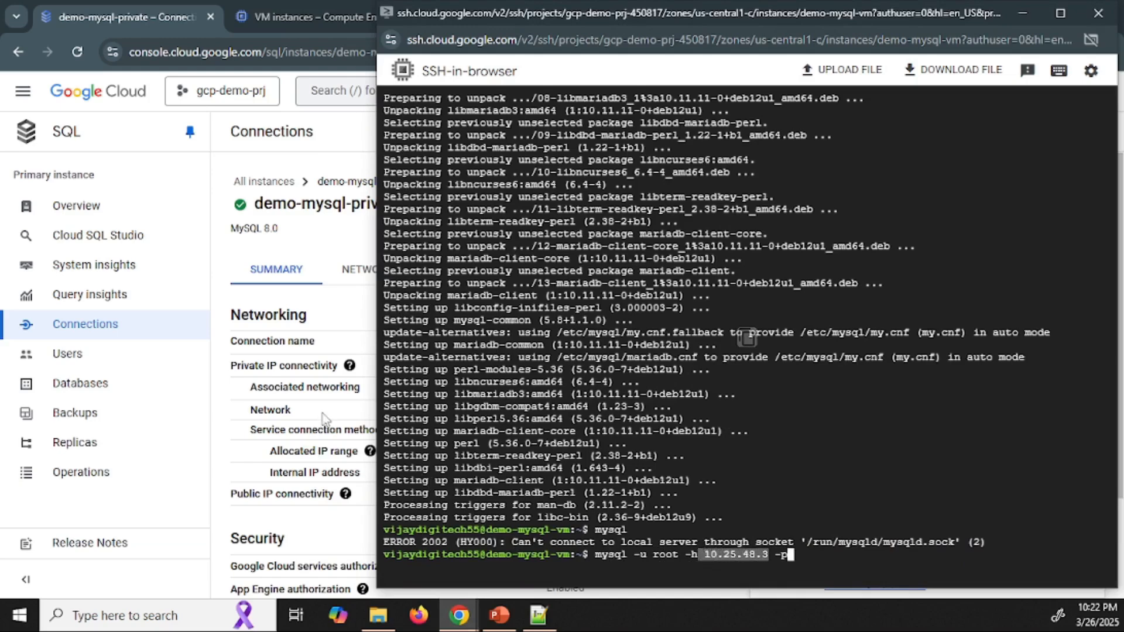
{"action": "left_click", "coordinate": [347, 332]}
{"action": "left_click_drag", "start_coordinate": [597, 473], "coordinate": [542, 478]}
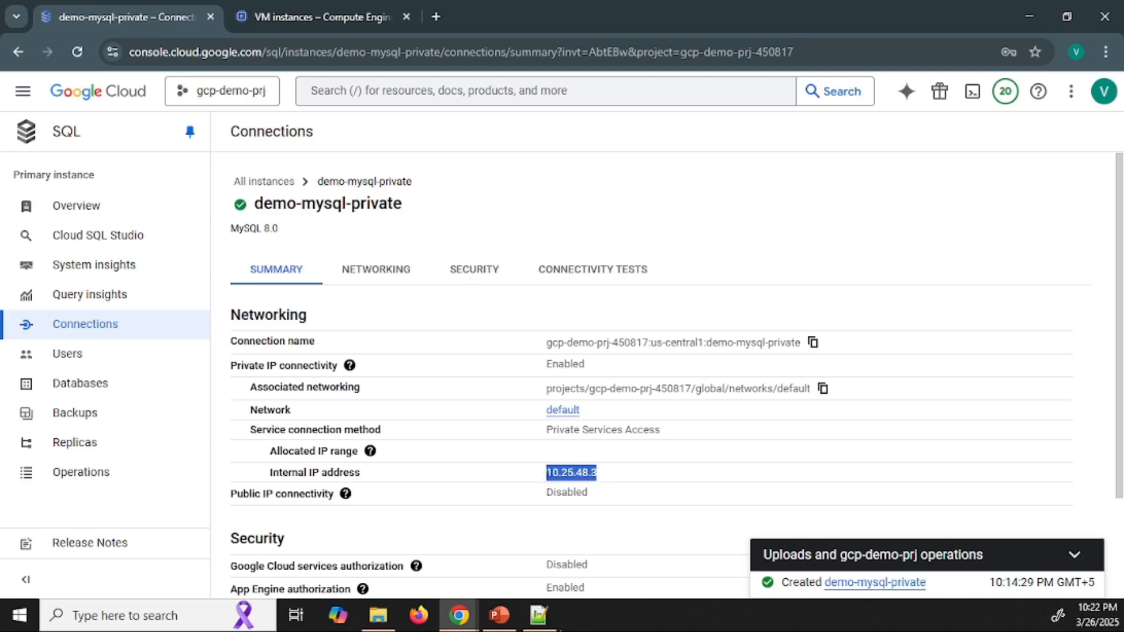
{"action": "mouse_move", "coordinate": [459, 615]}
{"action": "left_click", "coordinate": [530, 544]}
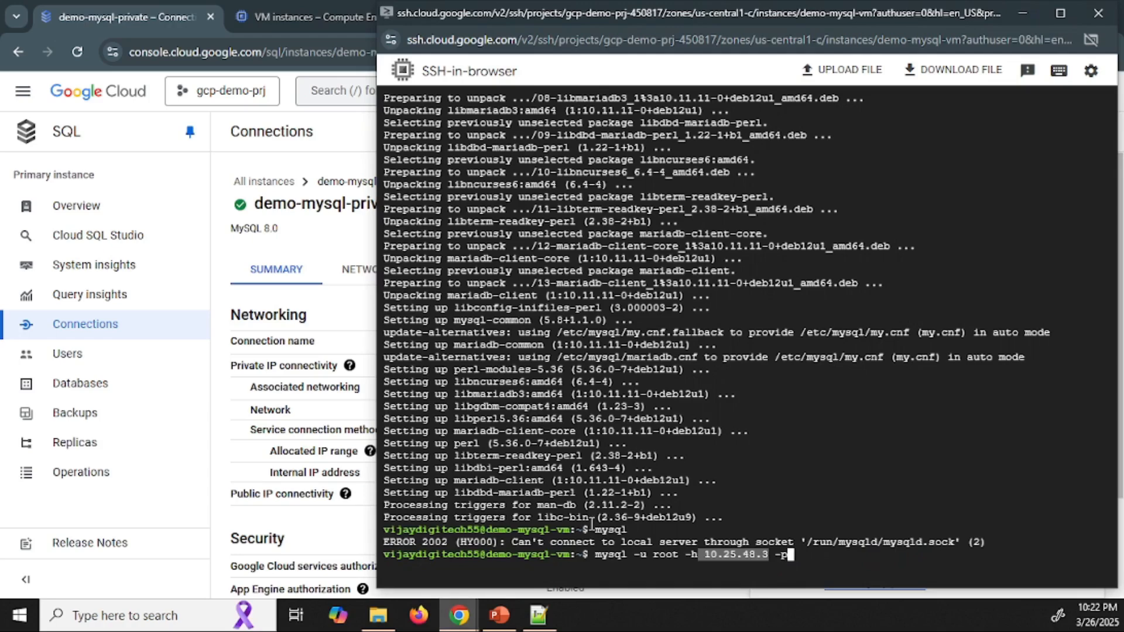
{"action": "key", "text": "Return"}
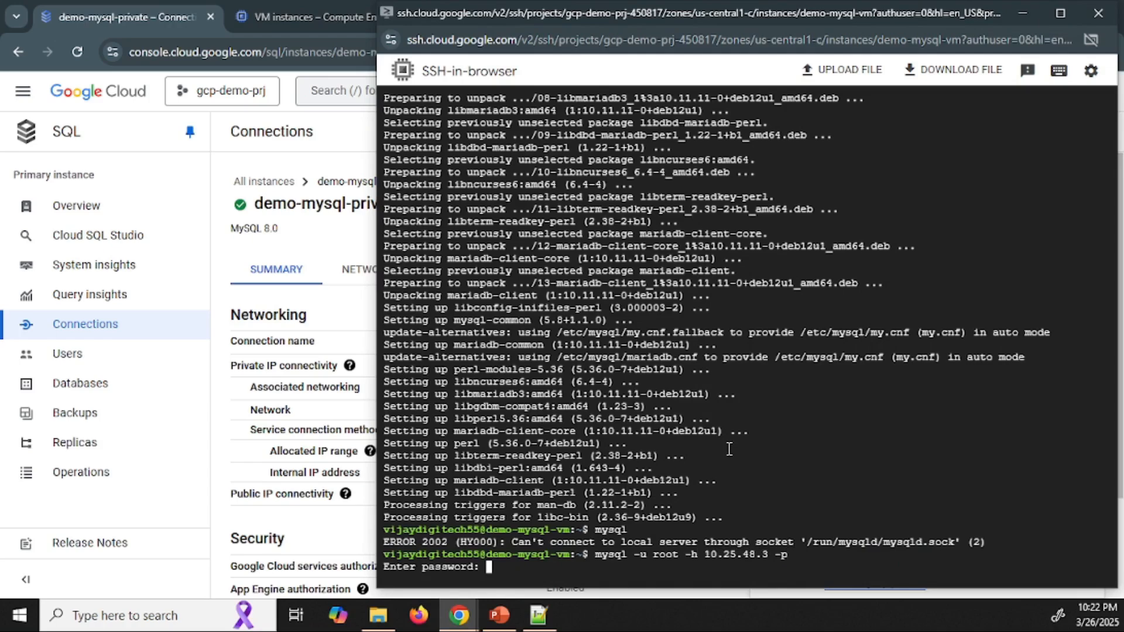
{"action": "key", "text": "Return"}
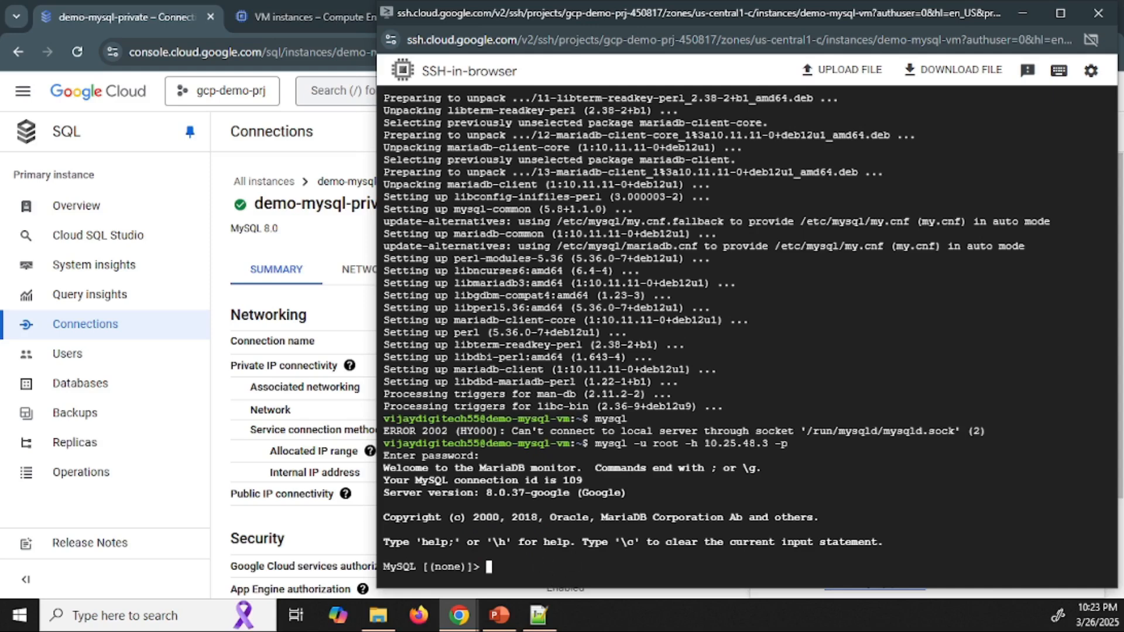
Create the database sales_db in the MySQL session and make it the current database
{"action": "key", "text": "alt+Tab"}
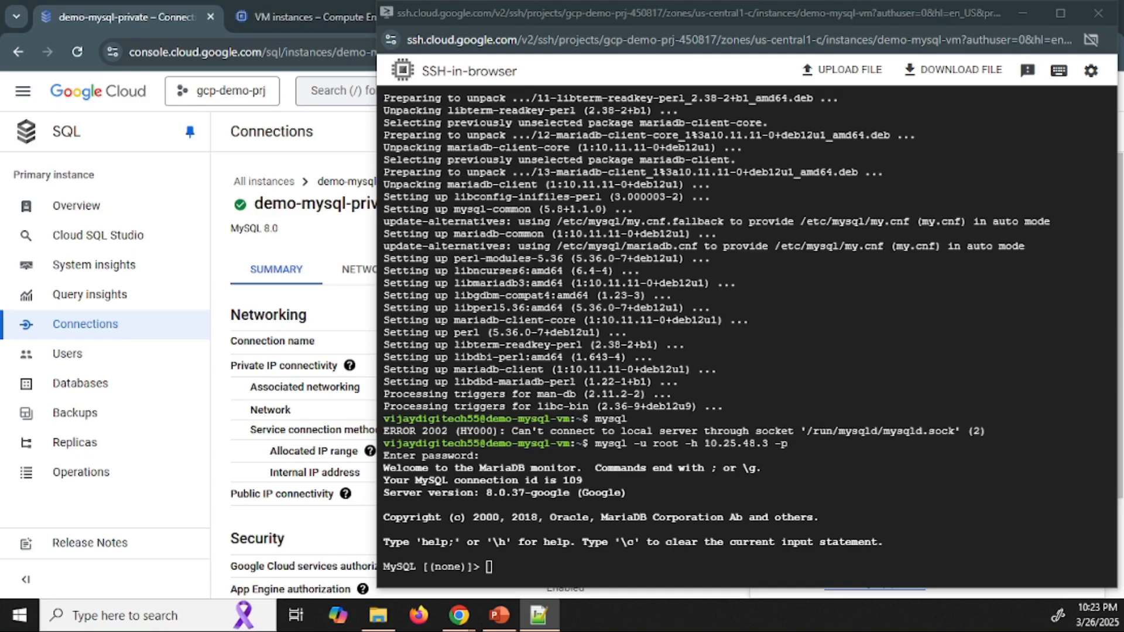
{"action": "left_click", "coordinate": [899, 369]}
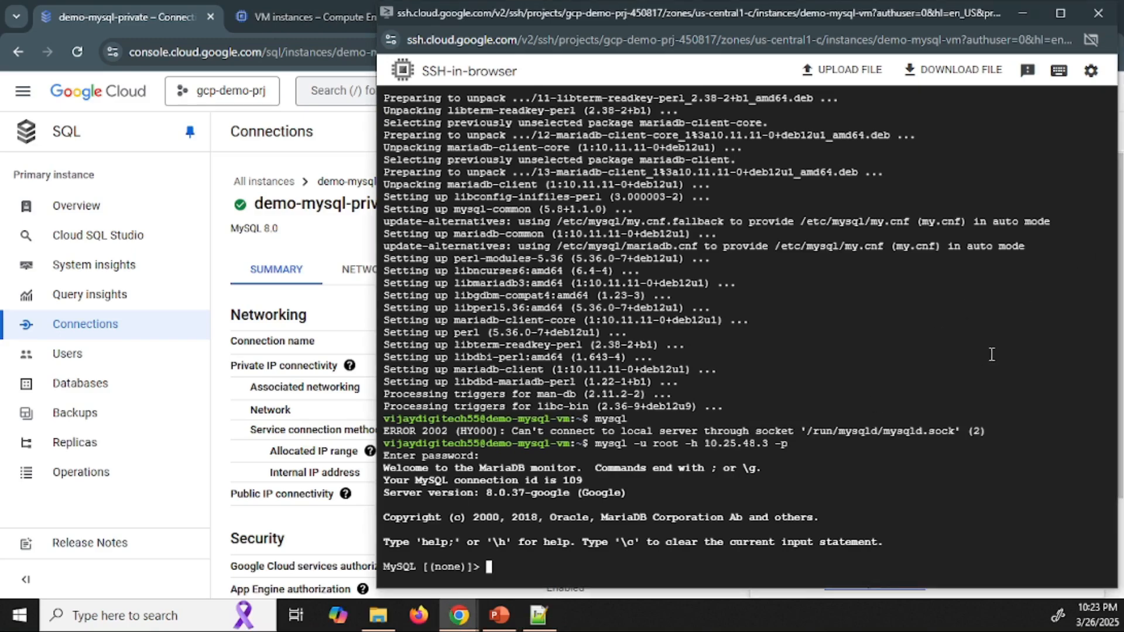
{"action": "type", "text": "CREATE DATABASE sales_db;"}
{"action": "key", "text": "Return"}
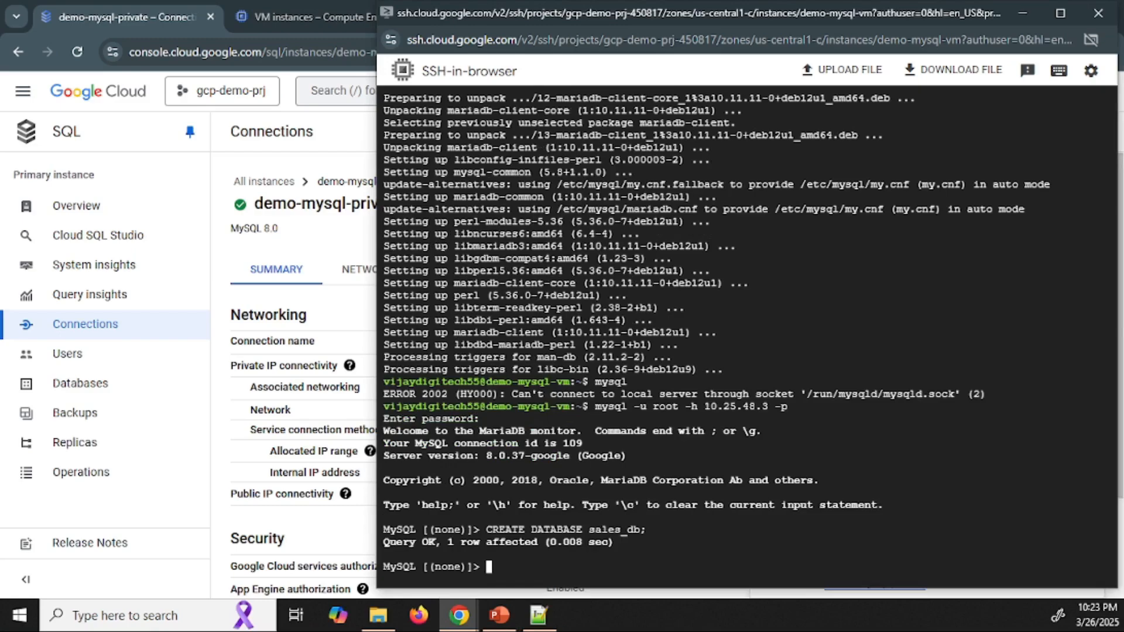
{"action": "key", "text": "alt+Tab"}
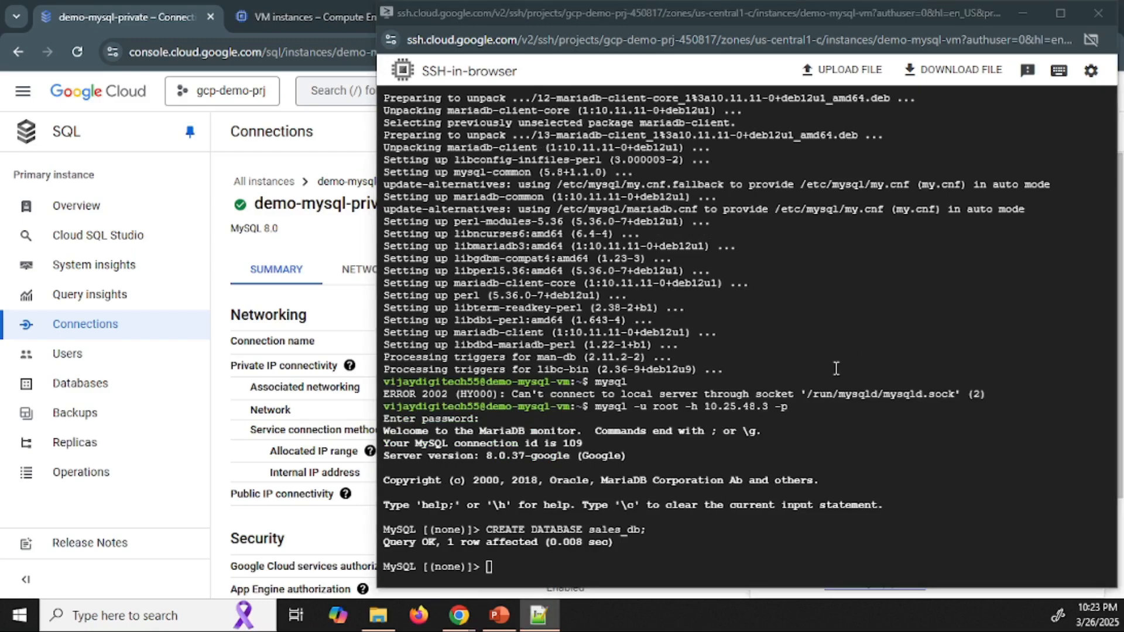
{"action": "left_click", "coordinate": [744, 513]}
{"action": "type", "text": "USE sales_db;"}
{"action": "key", "text": "Return"}
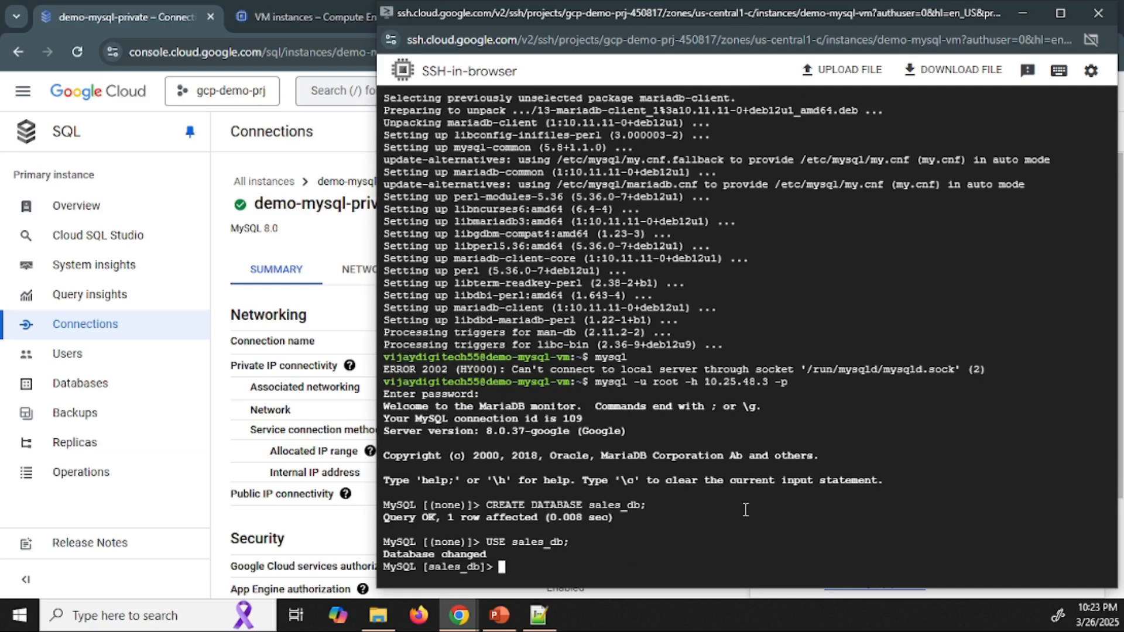
Create table orders with order_id INT NOT NULL AUTO_INCREMENT as primary key, order_number VARCHAR(255), order_date DATE and active_flag boolean
{"action": "key", "text": "alt+Tab"}
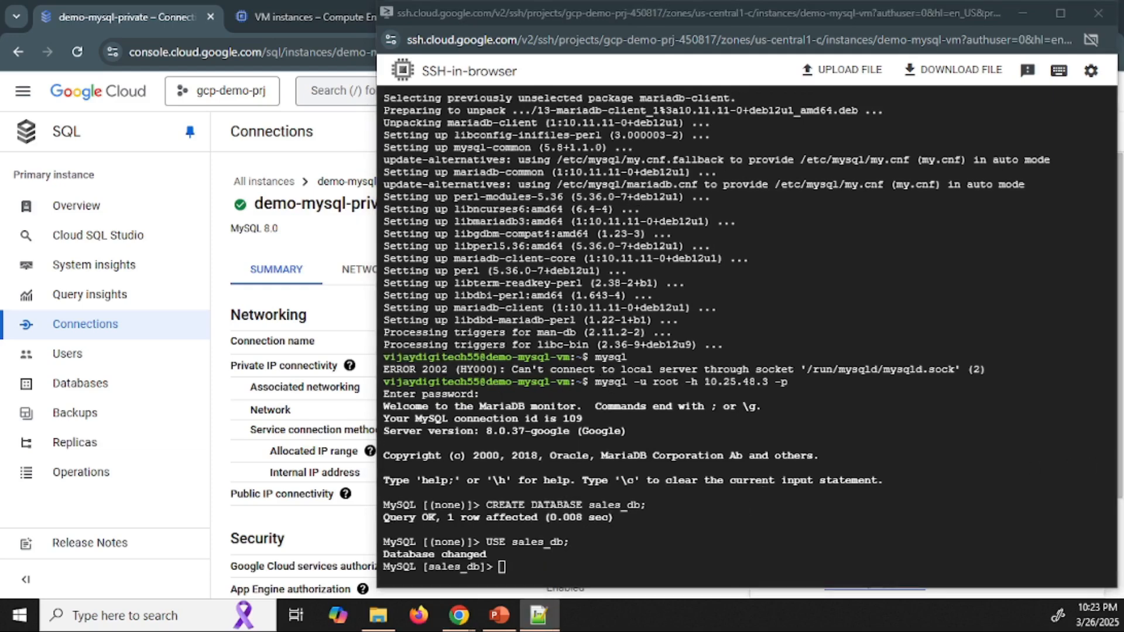
{"action": "left_click", "coordinate": [863, 515]}
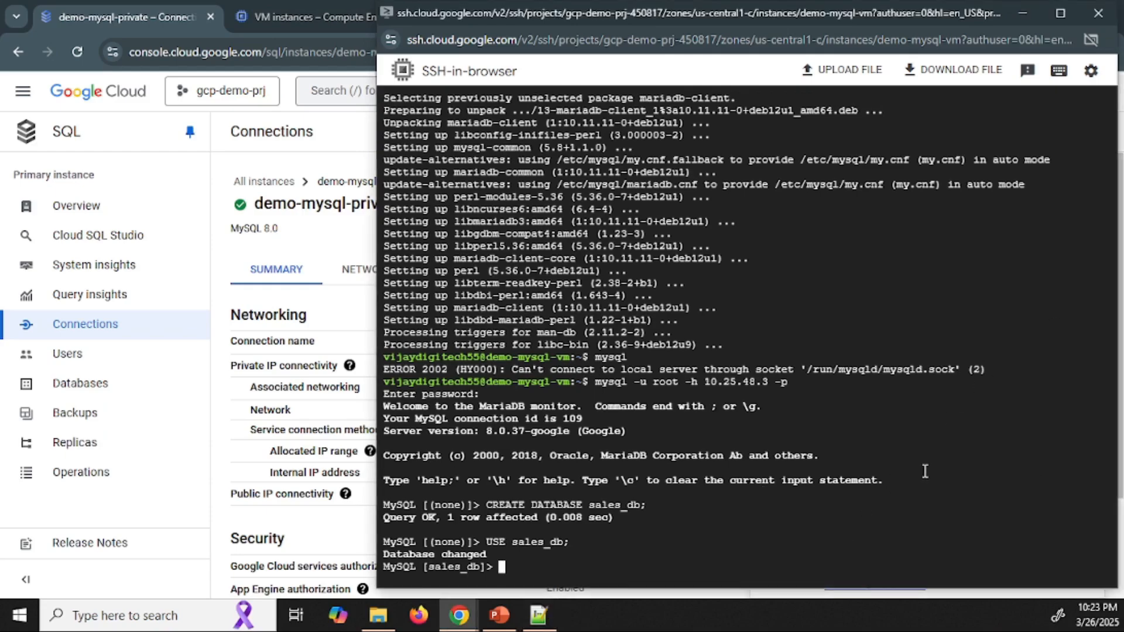
{"action": "type", "text": "CREATE TABLE orders(order_id INT NOT NULL AUTO_INCREMENT, order_number VARCHAR(255), order_date DATE, active_flag boolean, PRIMARY KEY(order_id));"}
{"action": "double_click", "coordinate": [598, 554]}
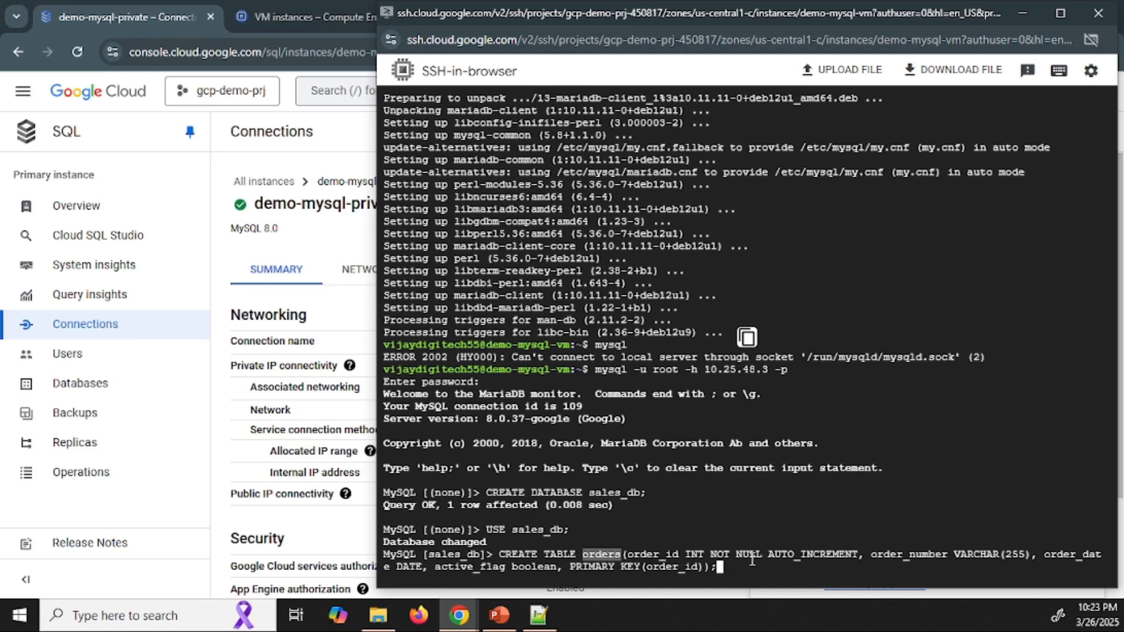
{"action": "key", "text": "Return"}
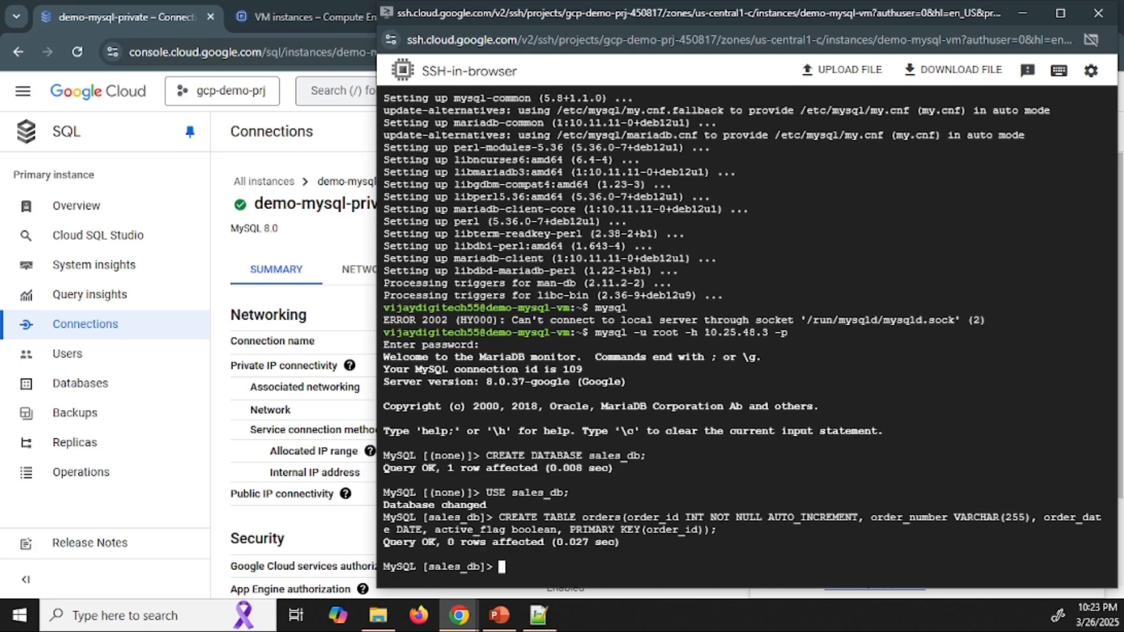
Insert two rows into orders using CURRENT_DATE: "ORD123" with active_flag TRUE and "ORD1234" with active_flag FALSE
{"action": "key", "text": "alt+Tab"}
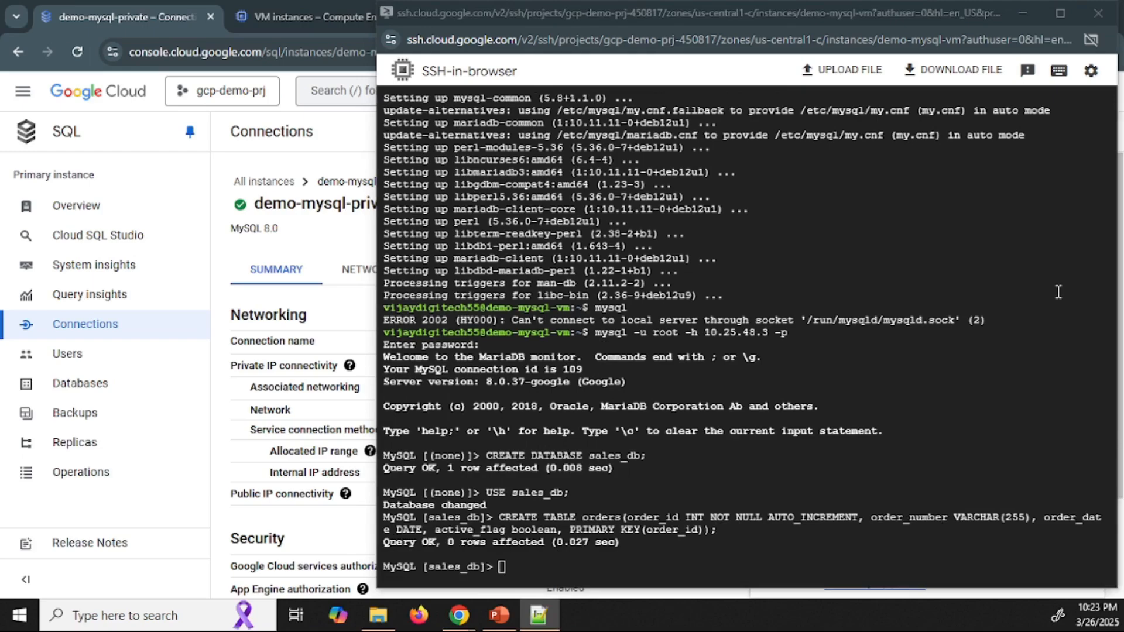
{"action": "key", "text": "alt+Tab"}
{"action": "type", "text": "INSERT INTO orders(order_number, order_date,active_flag) values (\"ORD123\", CURRENT_DATE, TRUE); INSERT INTO orders(order_number, order_date,active_flag) values (\"ORD1234\", CURRENT_DATE, FALSE);"}
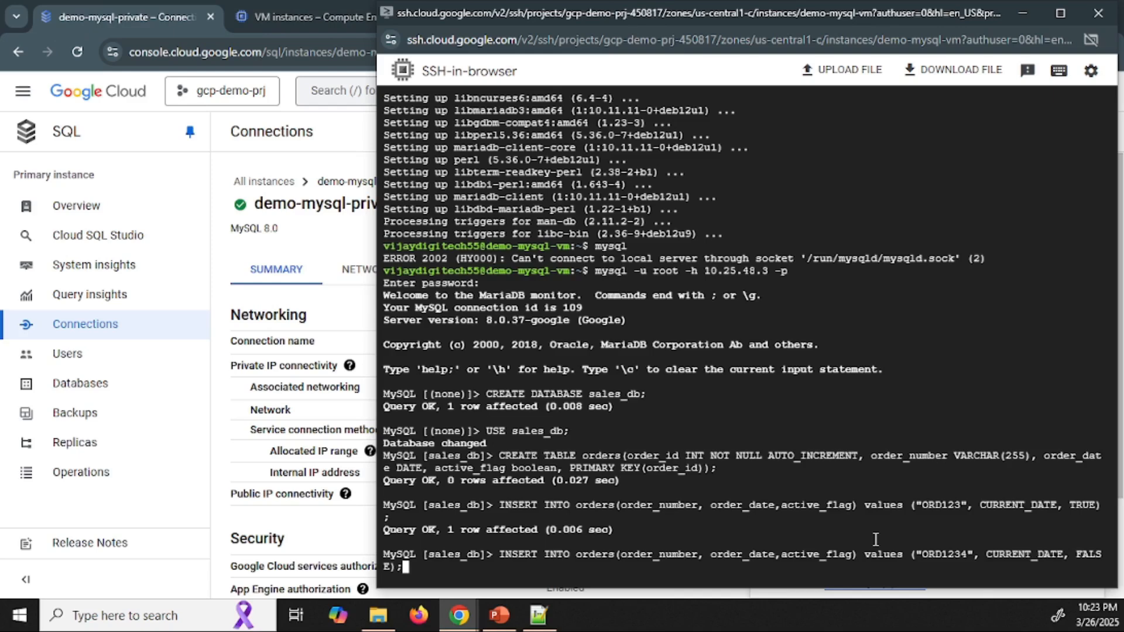
{"action": "key", "text": "Return"}
Query all rows of the new table with "select * from orders;" and examine the returned records
{"action": "type", "text": "select "}
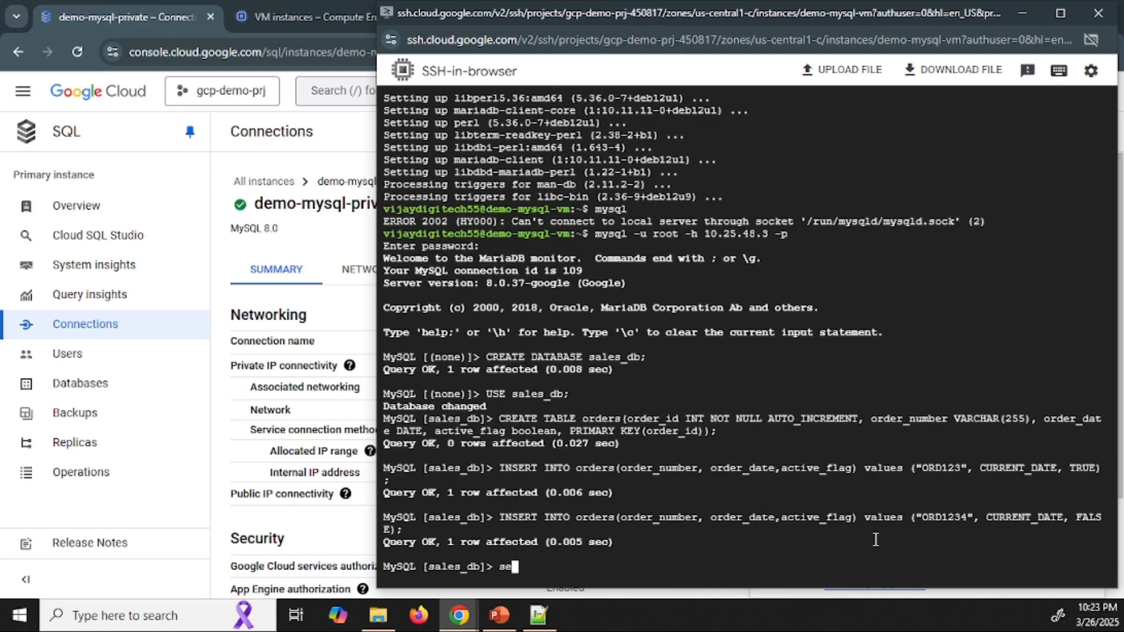
{"action": "type", "text": "* from ordrs;"}
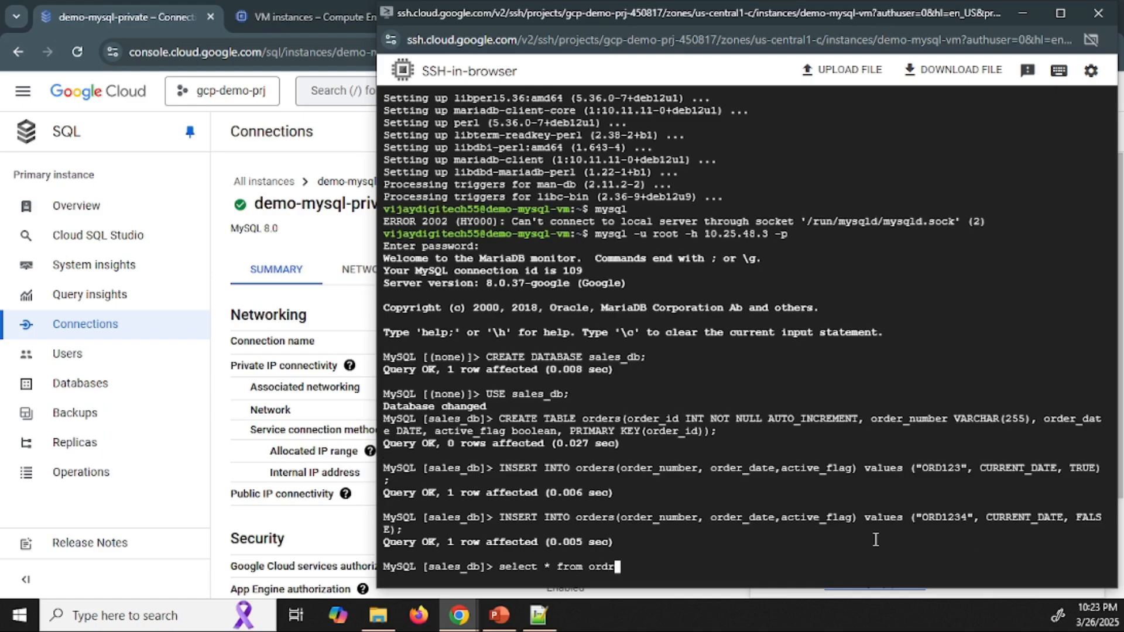
{"action": "key", "text": "Left"}
{"action": "key", "text": "Left"}
{"action": "key", "text": "Left"}
{"action": "type", "text": "e"}
{"action": "key", "text": "Return"}
{"action": "left_click_drag", "start_coordinate": [746, 530], "coordinate": [358, 435]}
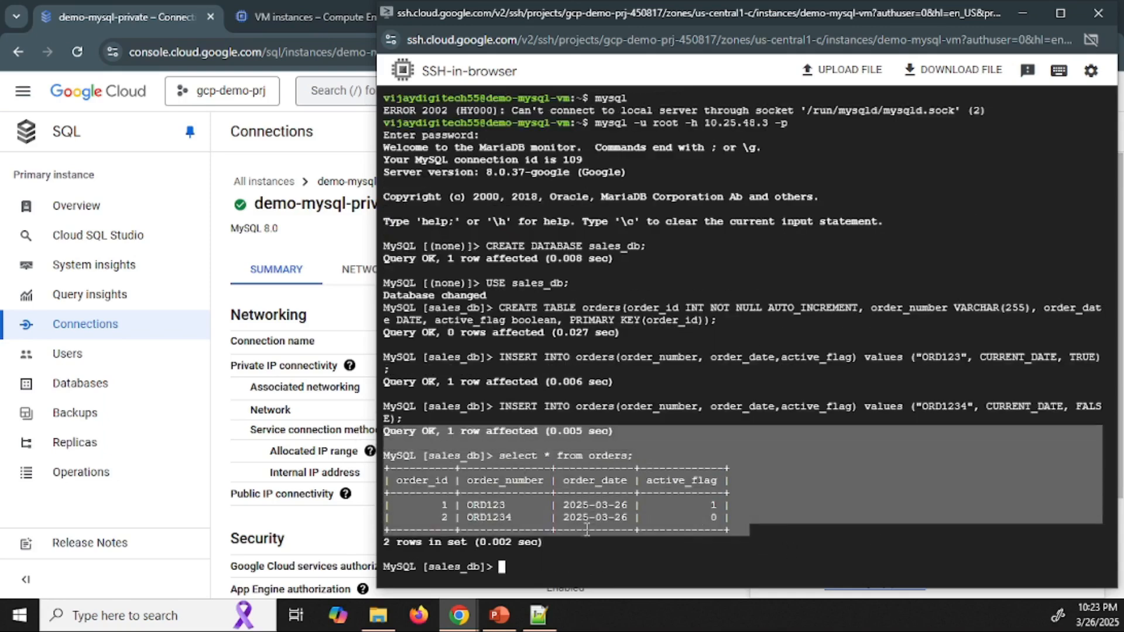
{"action": "left_click", "coordinate": [769, 527]}
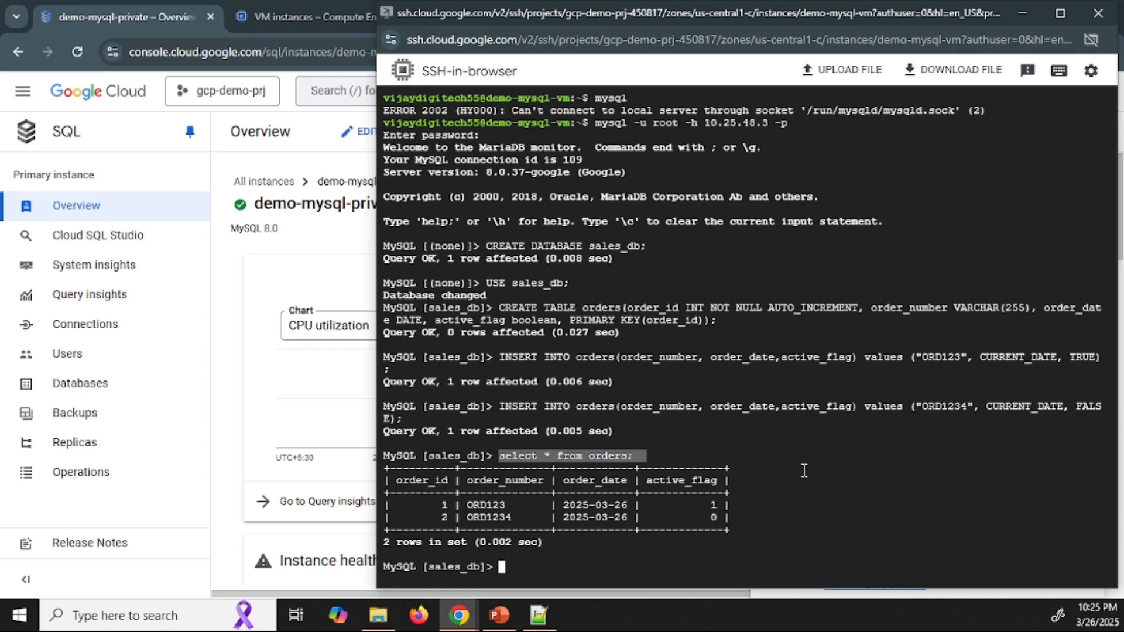
Exit the MySQL client and close the VM's SSH session
{"action": "type", "text": "exit"}
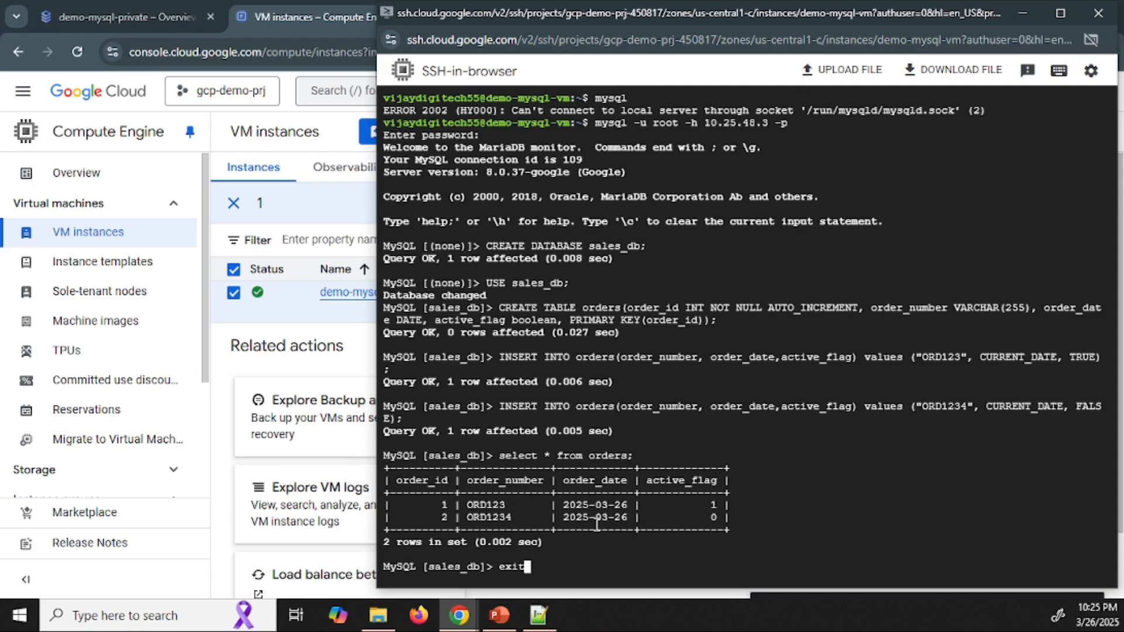
{"action": "key", "text": "Return"}
{"action": "type", "text": "exit"}
{"action": "key", "text": "Return"}
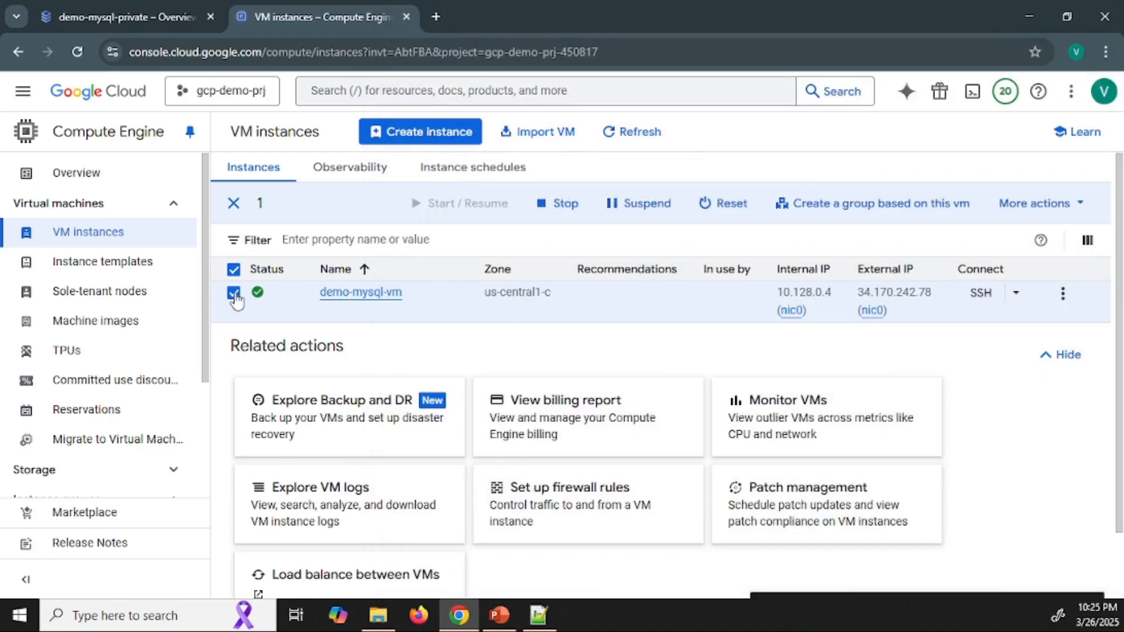
Delete the VM instance demo-mysql-vm from Compute Engine and confirm the deletion
{"action": "left_click", "coordinate": [235, 294]}
{"action": "left_click", "coordinate": [234, 294]}
{"action": "left_click", "coordinate": [1039, 239]}
{"action": "left_click", "coordinate": [1025, 280]}
{"action": "left_click", "coordinate": [1062, 293]}
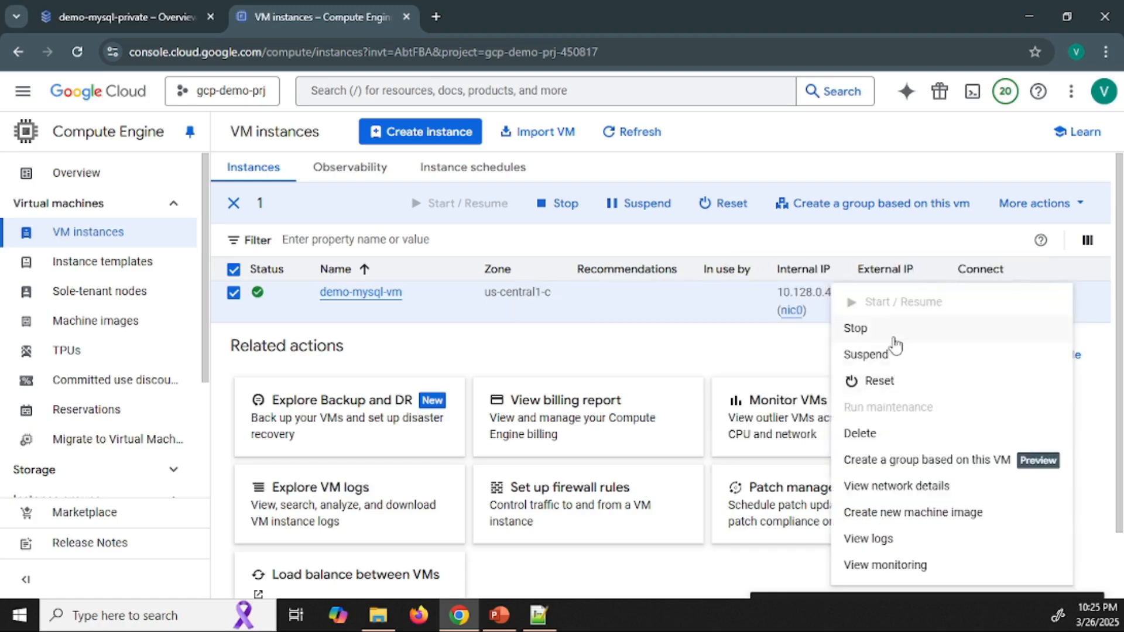
{"action": "left_click", "coordinate": [892, 433]}
{"action": "left_click", "coordinate": [754, 434]}
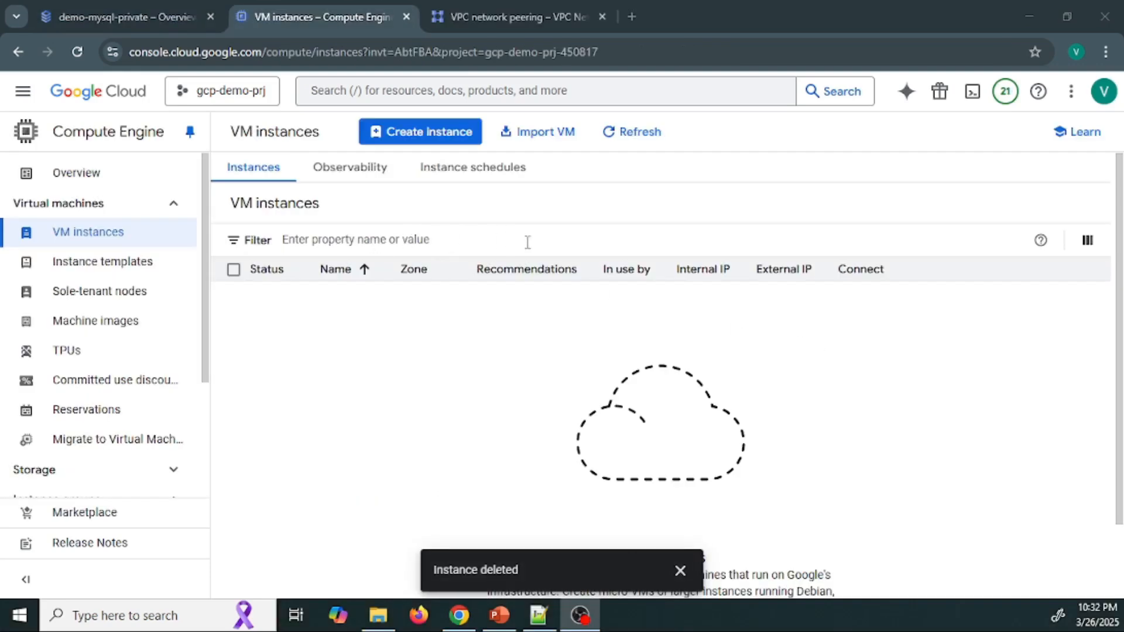
Review the VPC network peering list, and open demo-mysql-private from the SQL instances list to check whether it can be deleted
{"action": "left_click", "coordinate": [494, 11]}
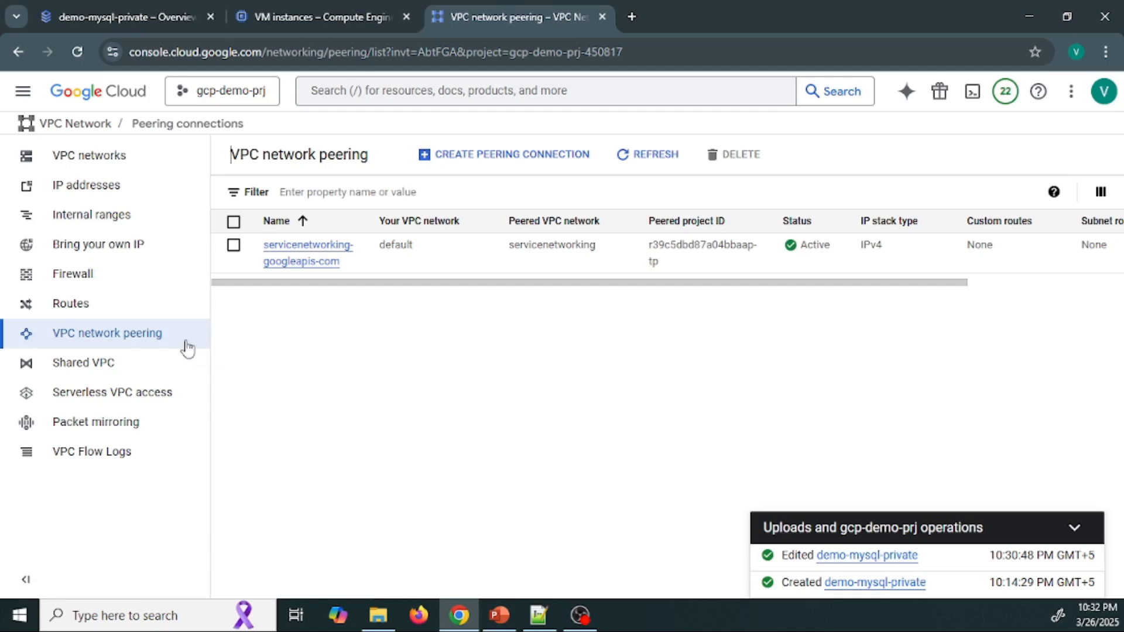
{"action": "left_click", "coordinate": [141, 3]}
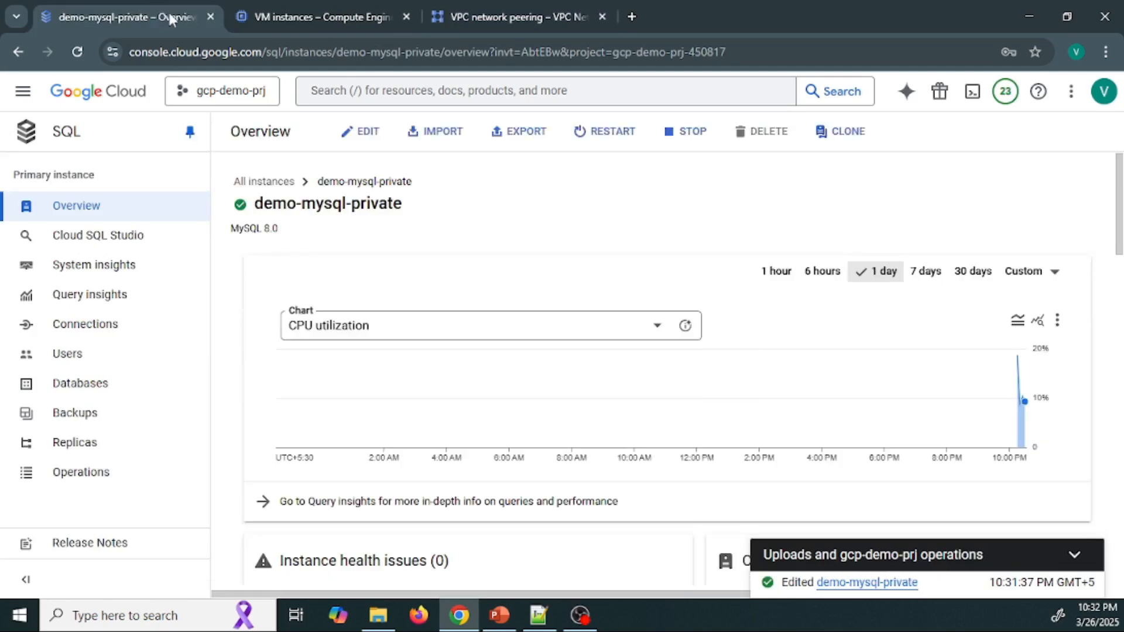
{"action": "left_click", "coordinate": [102, 141]}
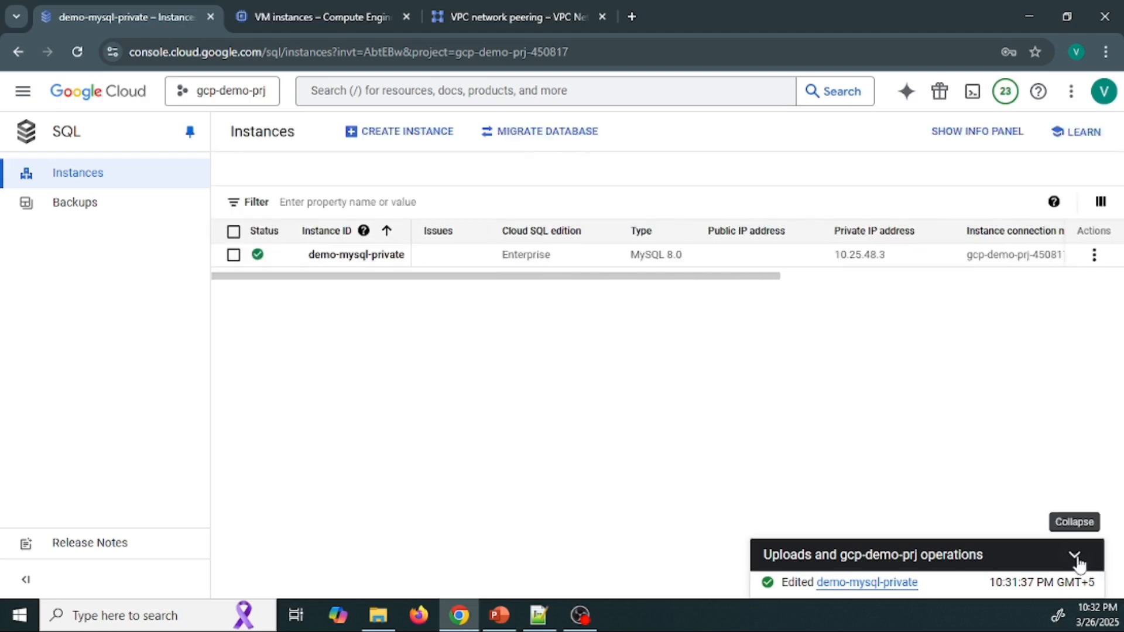
{"action": "left_click", "coordinate": [349, 261]}
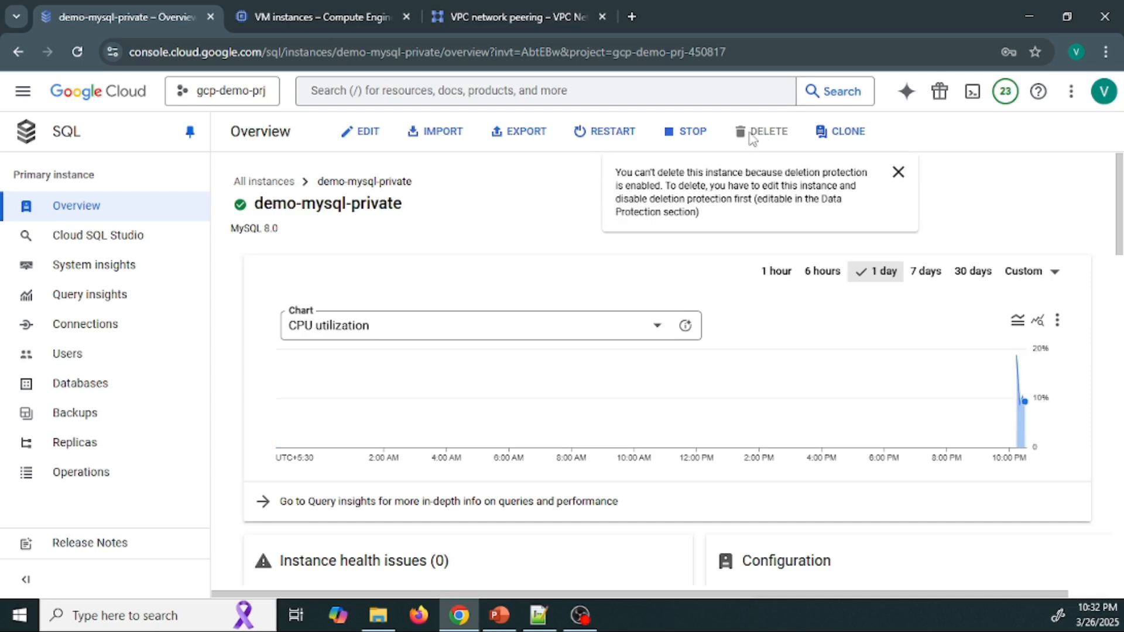
{"action": "left_click", "coordinate": [898, 172]}
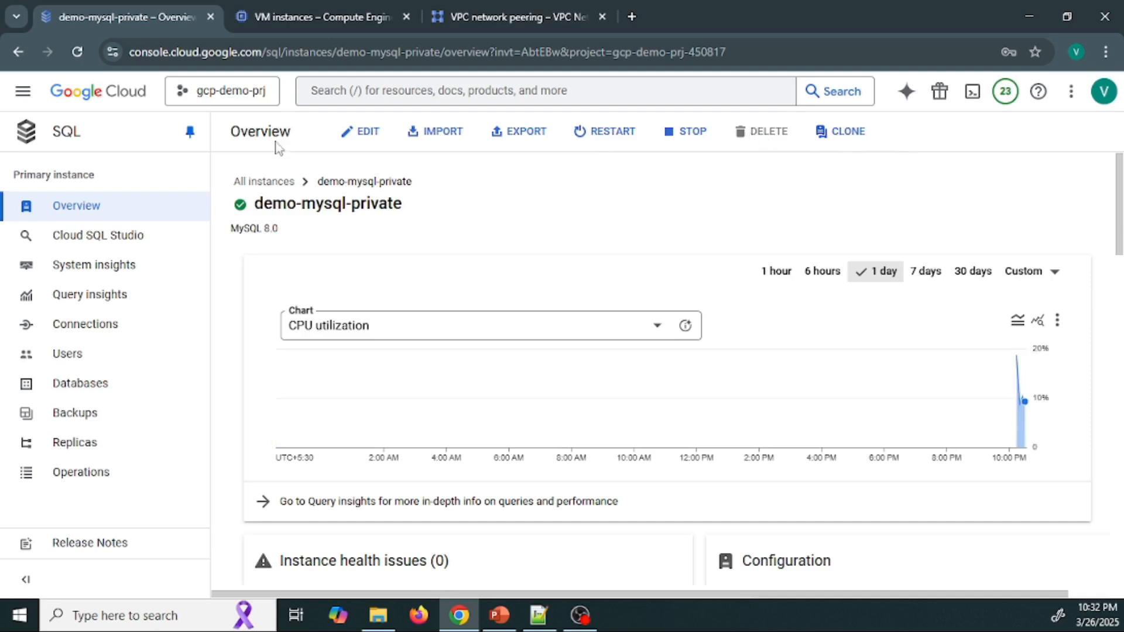
Check whether demo-mysql-private can be deleted from the SQL instances list, and open the instance's configuration for editing
{"action": "left_click", "coordinate": [60, 139]}
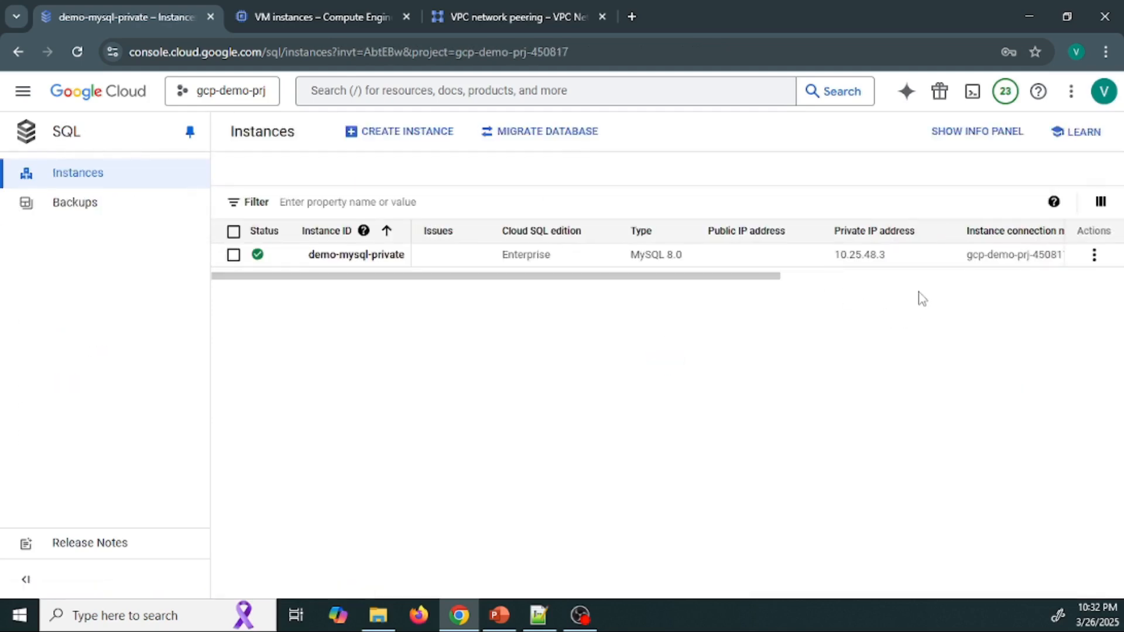
{"action": "left_click", "coordinate": [1093, 255]}
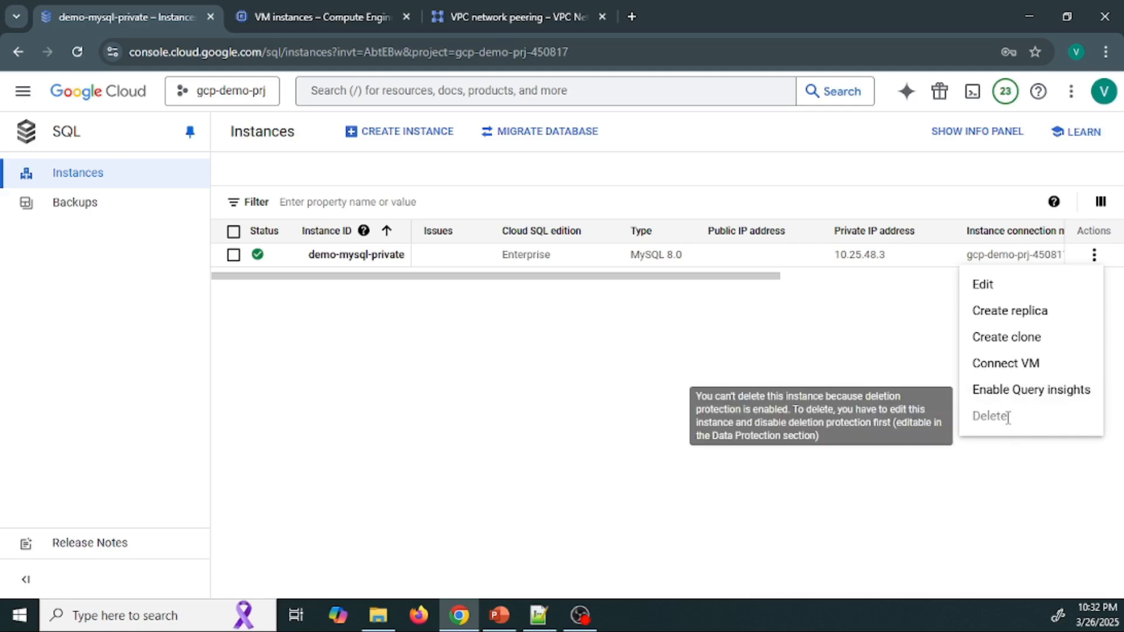
{"action": "left_click", "coordinate": [326, 256]}
{"action": "left_click", "coordinate": [346, 255]}
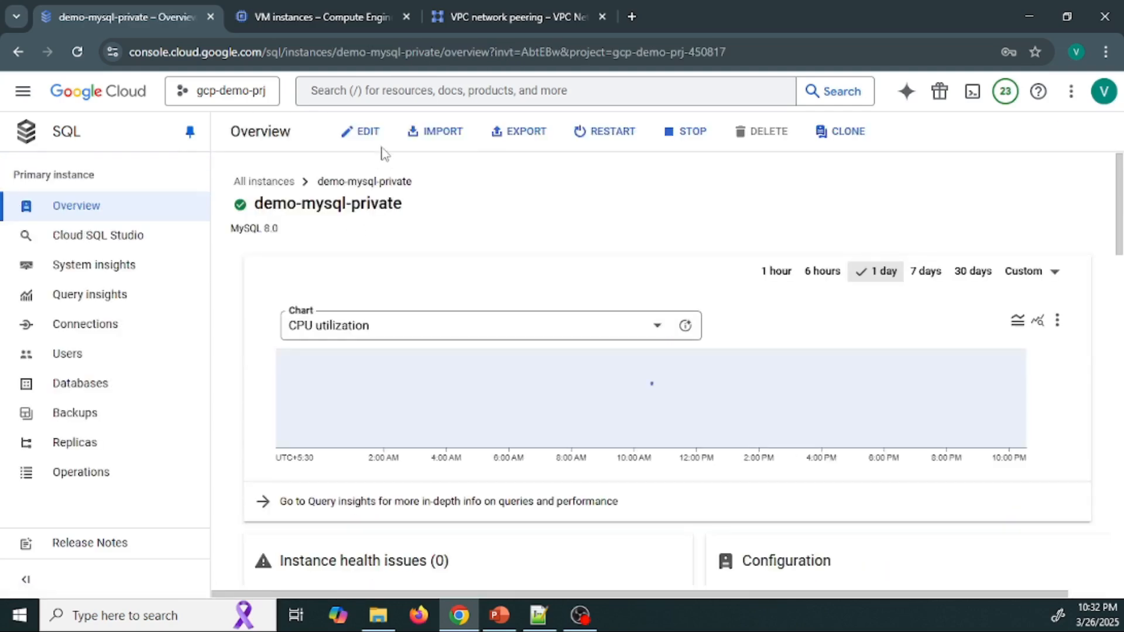
{"action": "left_click", "coordinate": [366, 136]}
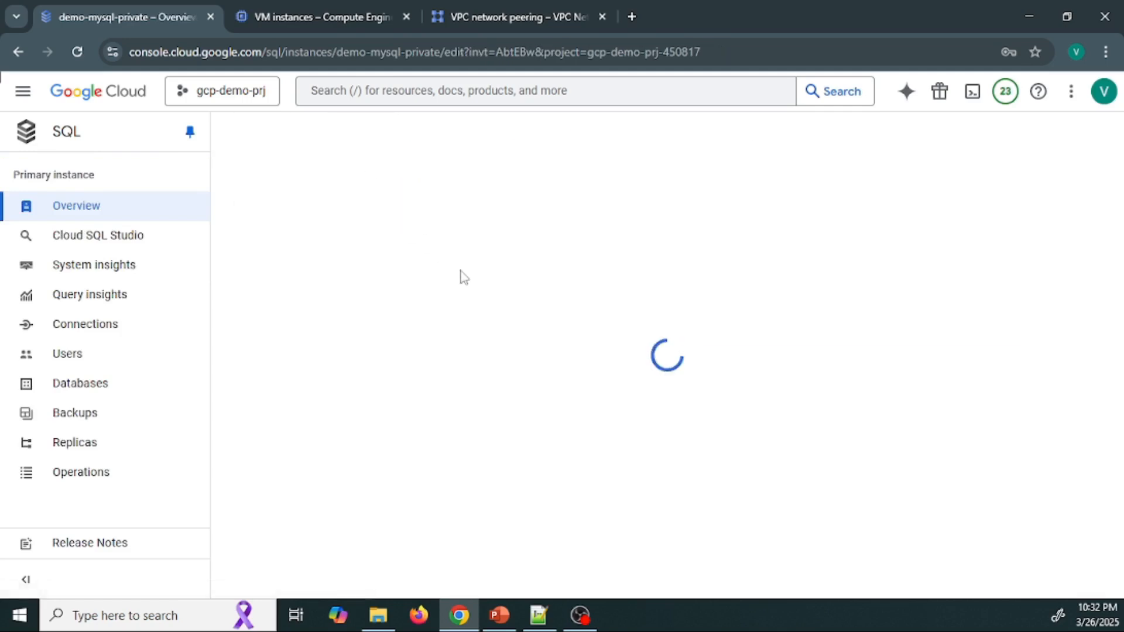
Turn off Prevent instance deletion in the Data Protection settings of demo-mysql-private and save the instance
{"action": "scroll", "coordinate": [489, 285], "scroll_direction": "down", "scroll_amount": 9}
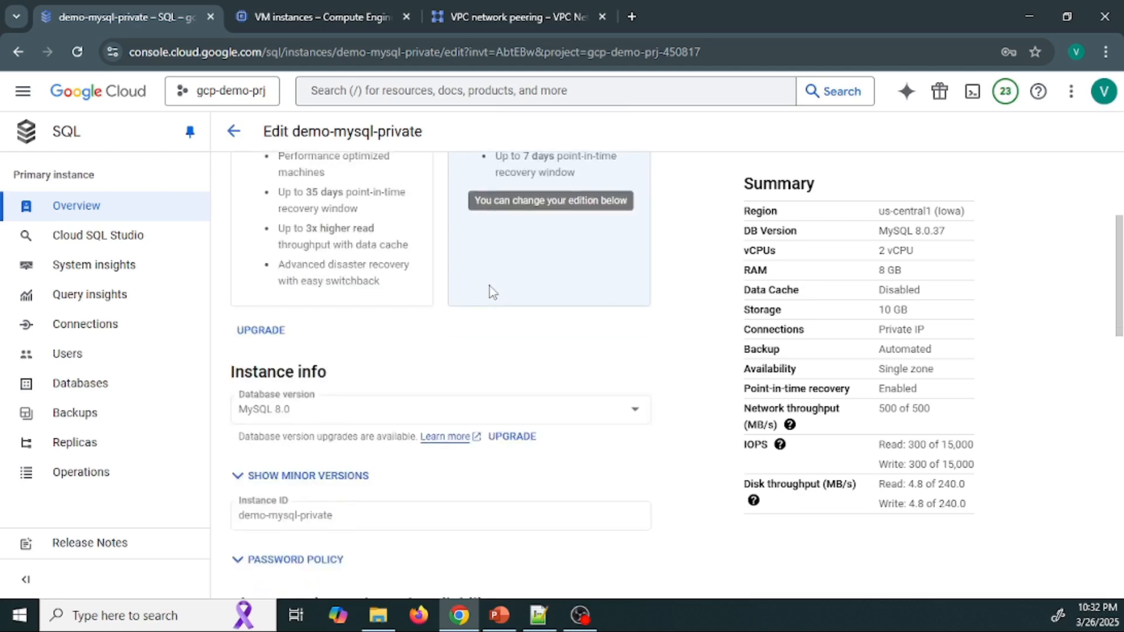
{"action": "scroll", "coordinate": [486, 292], "scroll_direction": "down", "scroll_amount": 7}
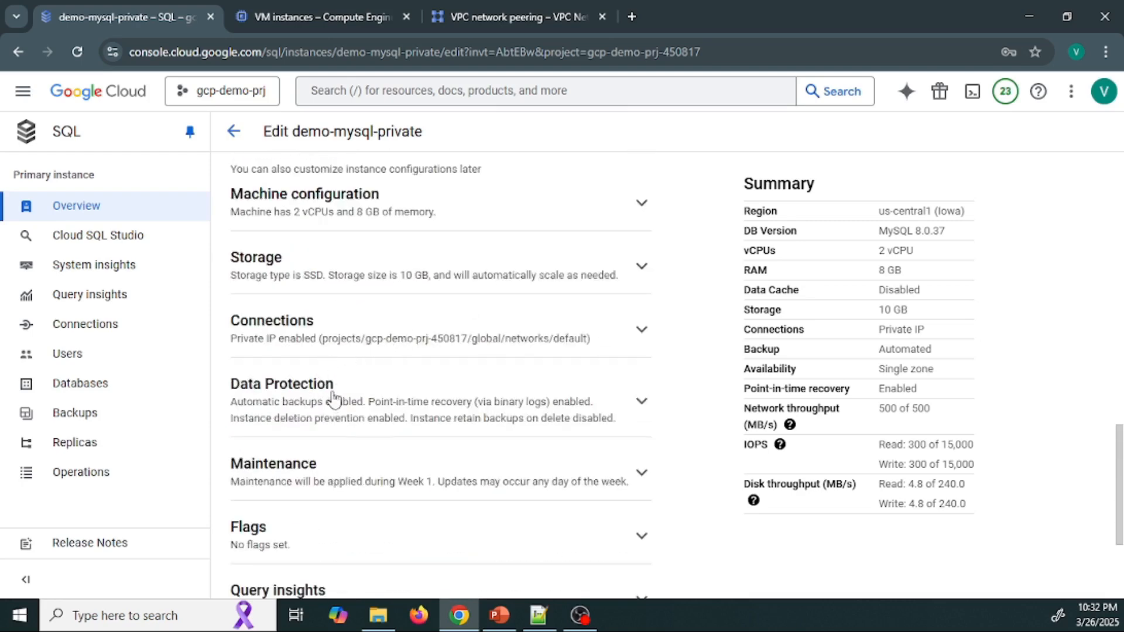
{"action": "left_click", "coordinate": [333, 398]}
{"action": "scroll", "coordinate": [402, 349], "scroll_direction": "down", "scroll_amount": 5}
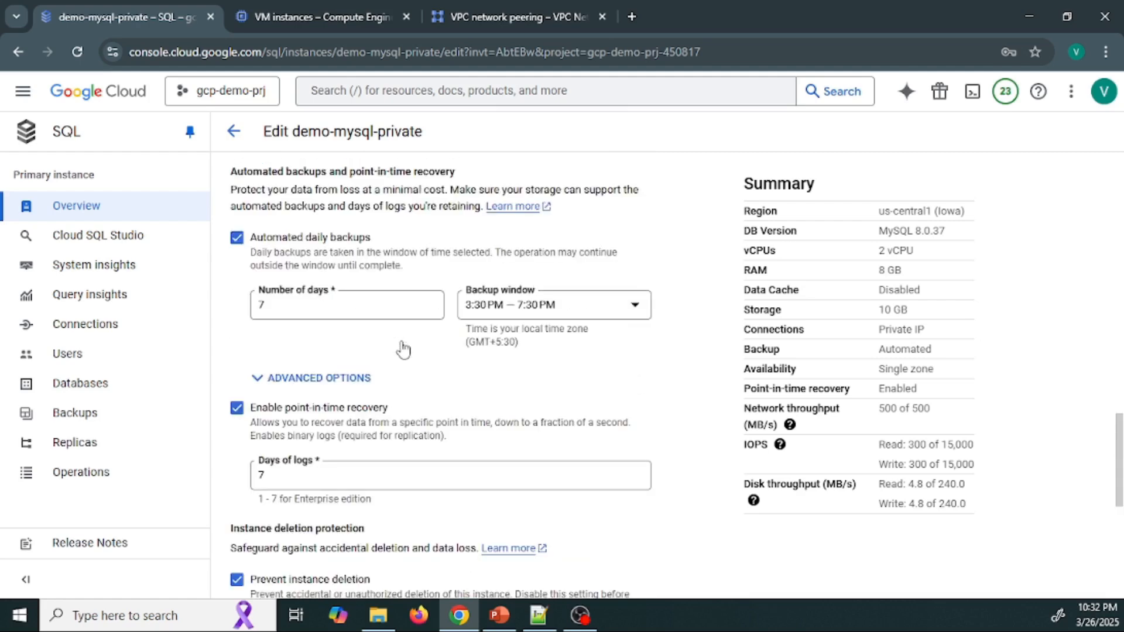
{"action": "scroll", "coordinate": [404, 349], "scroll_direction": "down", "scroll_amount": 2}
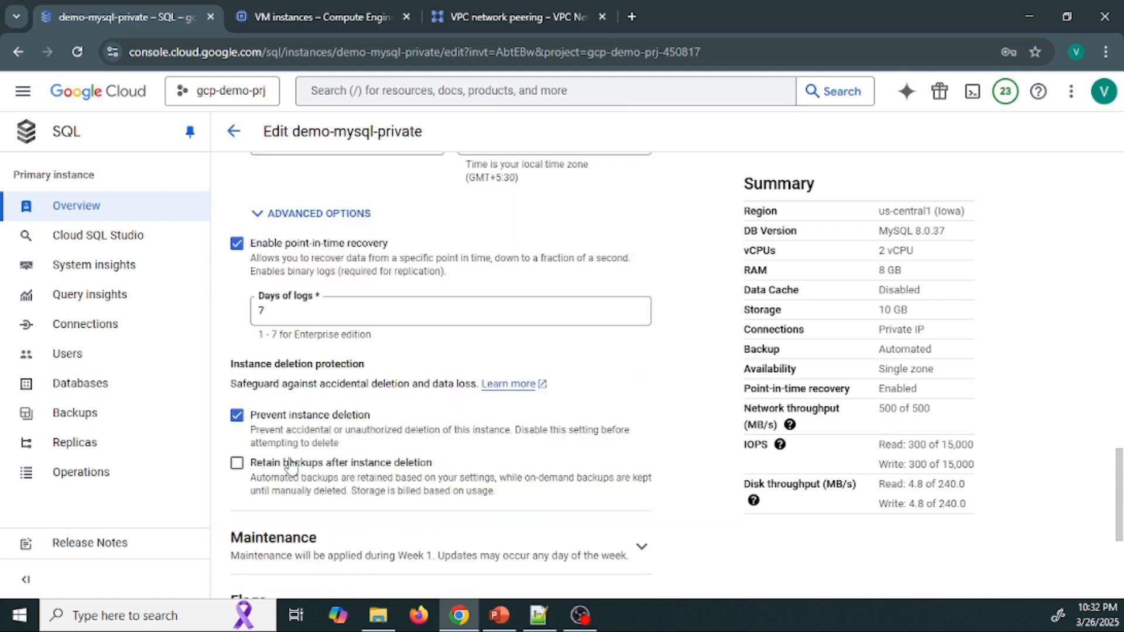
{"action": "left_click", "coordinate": [236, 417]}
{"action": "scroll", "coordinate": [663, 410], "scroll_direction": "down", "scroll_amount": 5}
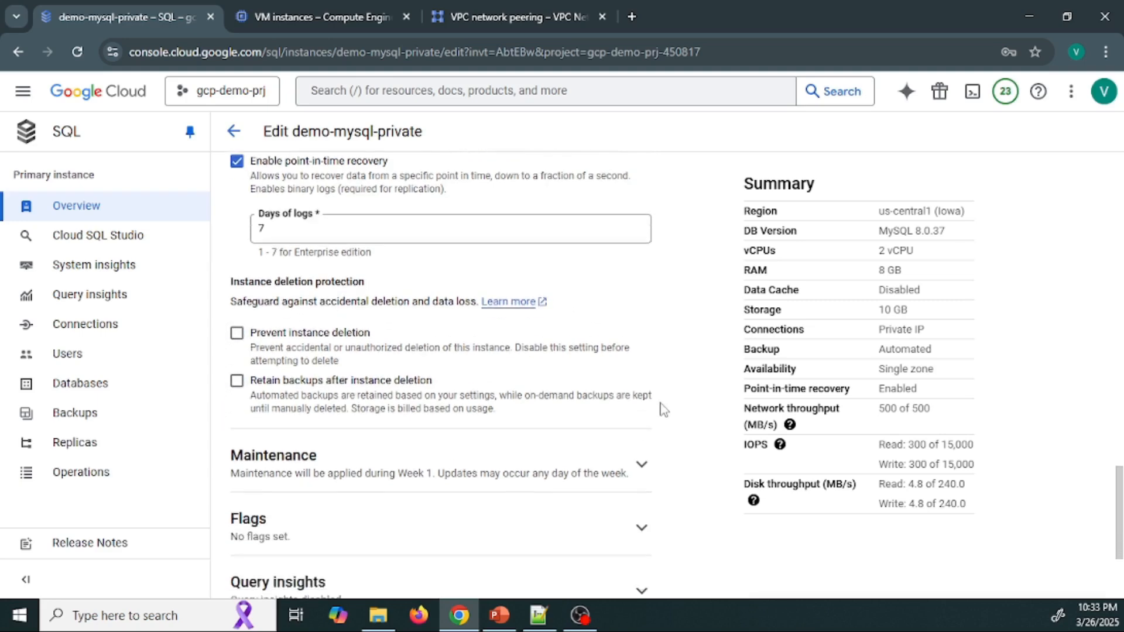
{"action": "scroll", "coordinate": [493, 449], "scroll_direction": "up", "scroll_amount": 12}
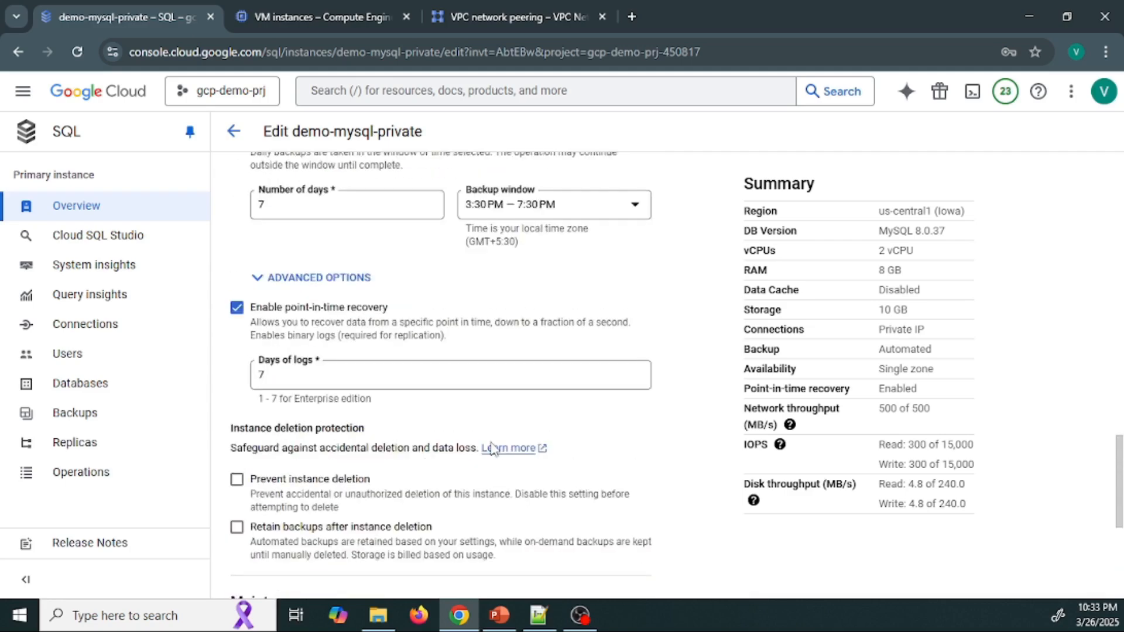
{"action": "scroll", "coordinate": [494, 449], "scroll_direction": "down", "scroll_amount": 12}
{"action": "left_click", "coordinate": [256, 565]}
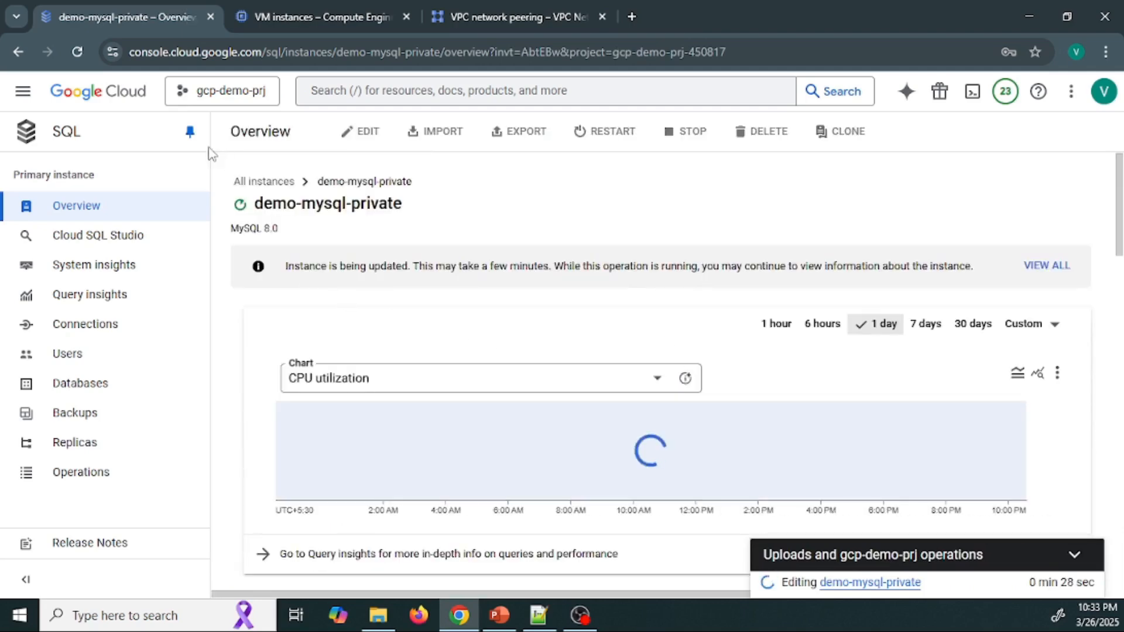
Delete the SQL instance demo-mysql-private without taking a final backup, confirming with its instance ID
{"action": "left_click", "coordinate": [65, 133]}
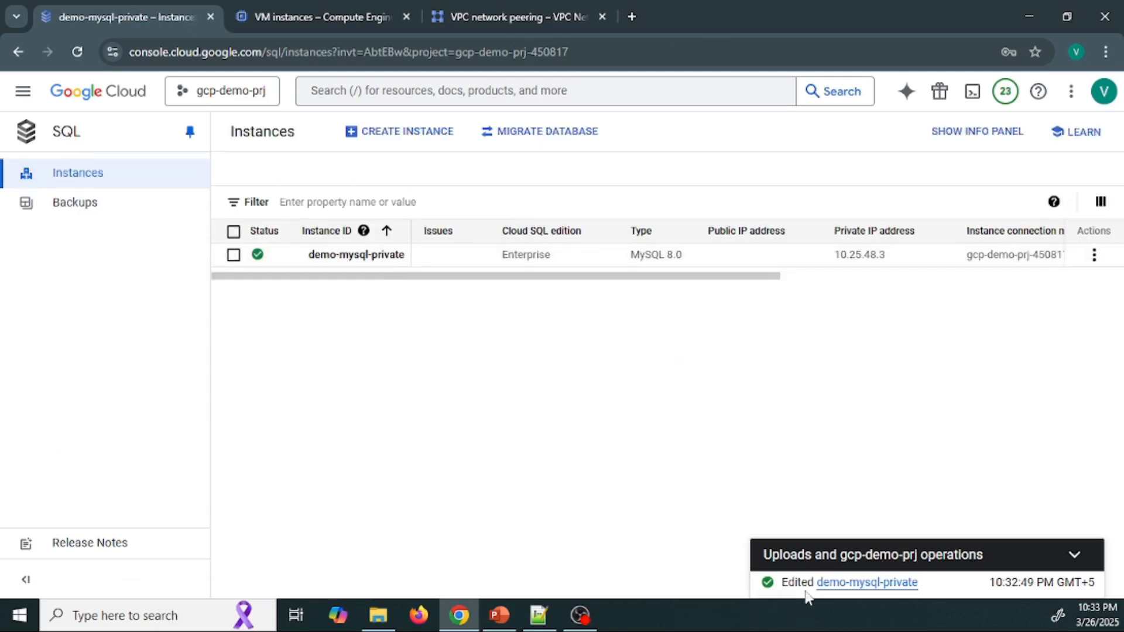
{"action": "left_click", "coordinate": [1093, 254]}
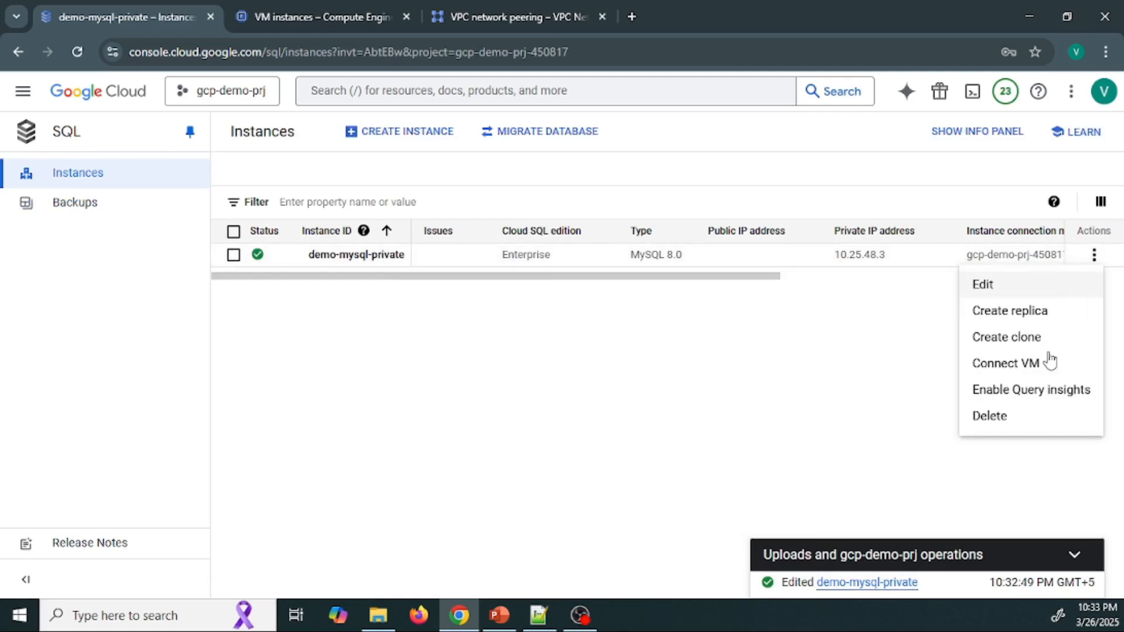
{"action": "left_click", "coordinate": [989, 416]}
{"action": "left_click", "coordinate": [419, 302]}
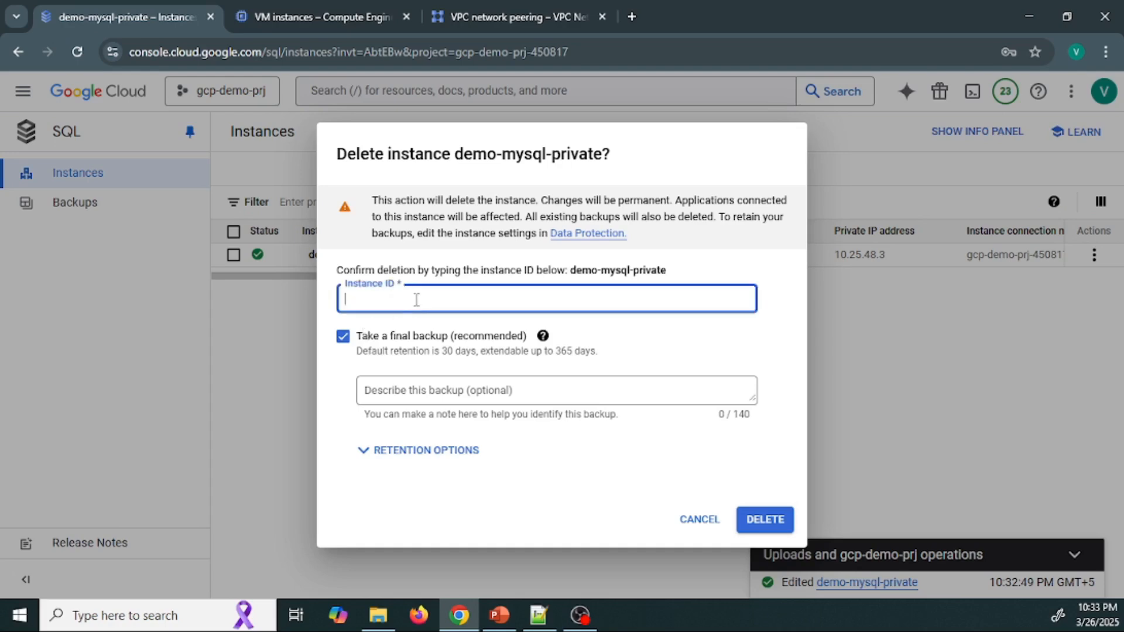
{"action": "left_click_drag", "start_coordinate": [572, 266], "coordinate": [666, 264]}
{"action": "key", "text": "ctrl+c"}
{"action": "left_click", "coordinate": [572, 287]}
{"action": "key", "text": "ctrl+v"}
{"action": "left_click", "coordinate": [343, 347]}
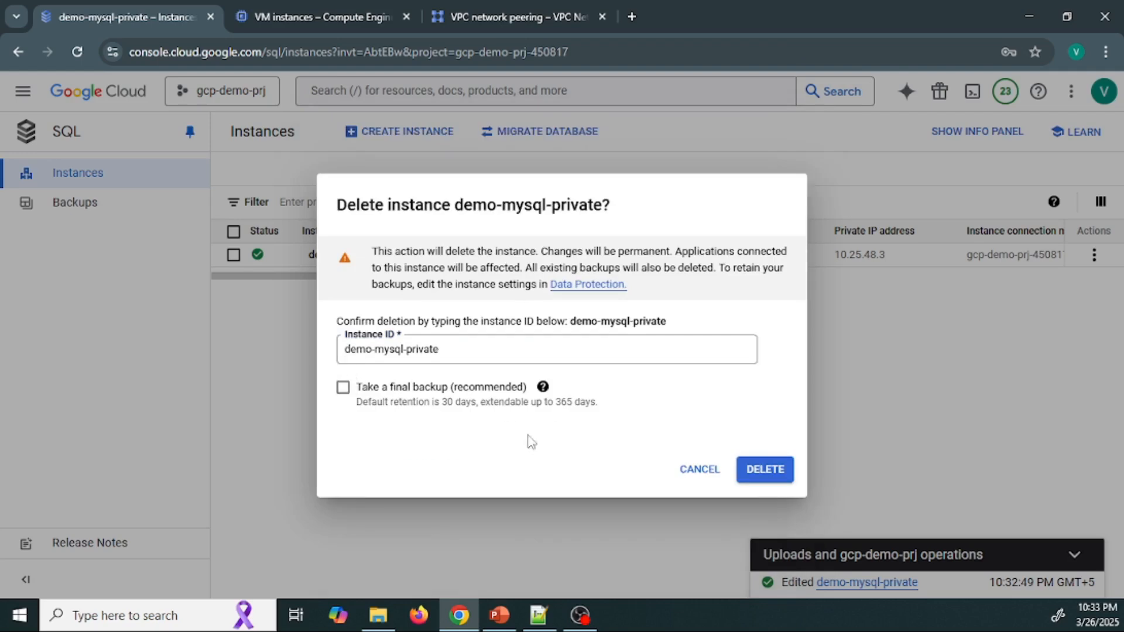
{"action": "left_click", "coordinate": [760, 469]}
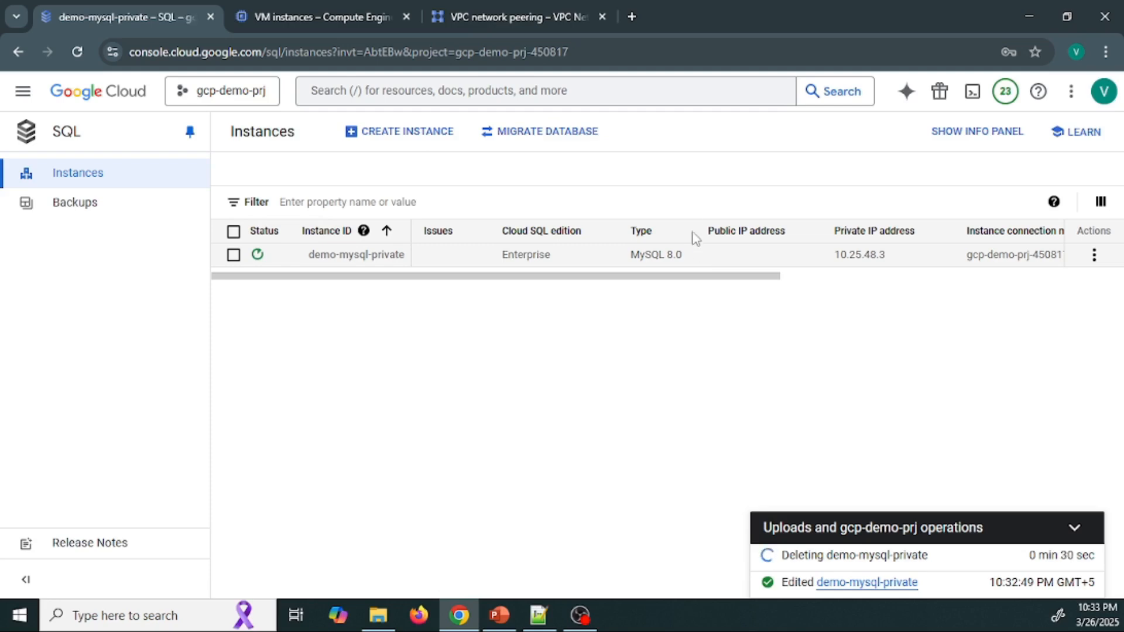
Delete the VPC peering connection servicenetworking-googleapis-com, and check the VM instances and network peering lists
{"action": "left_click", "coordinate": [516, 17]}
{"action": "left_click", "coordinate": [233, 244]}
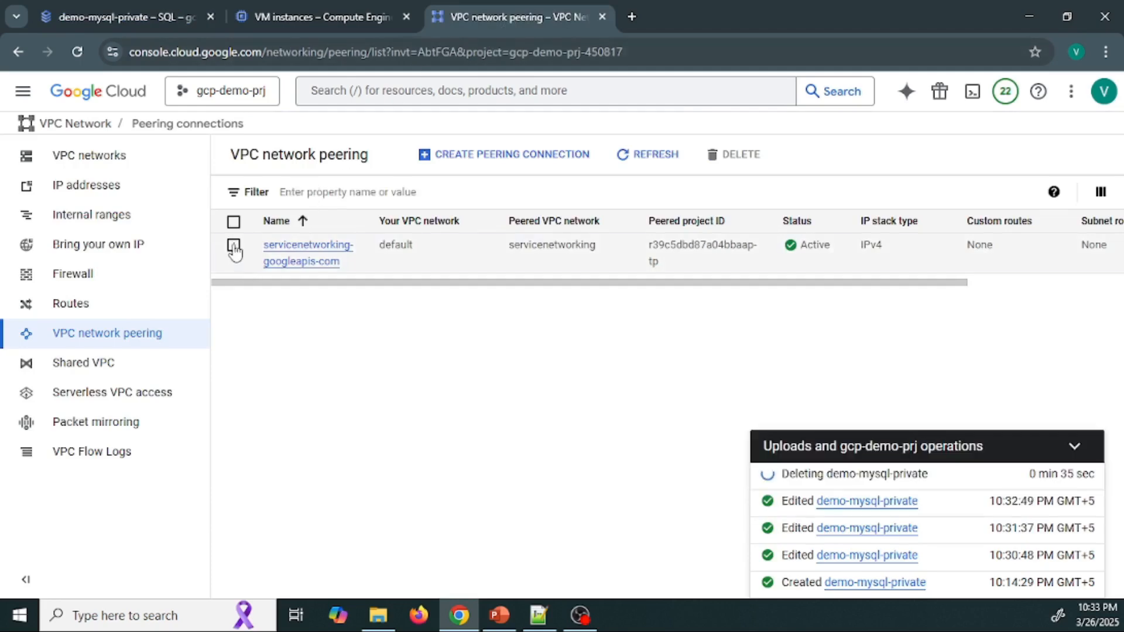
{"action": "left_click", "coordinate": [737, 168]}
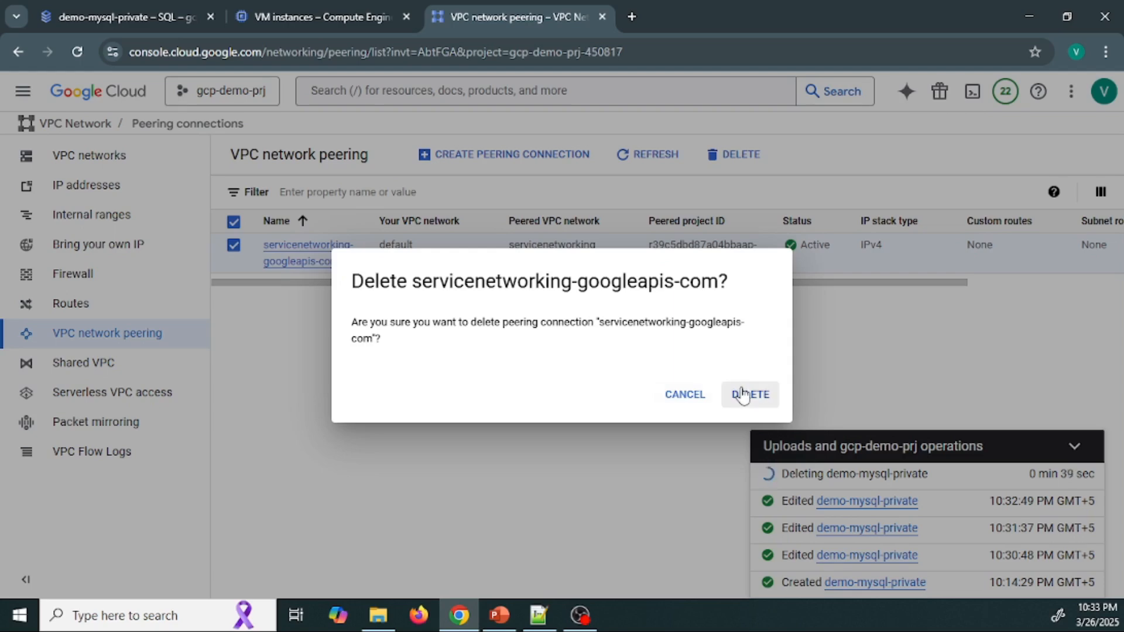
{"action": "left_click", "coordinate": [742, 394]}
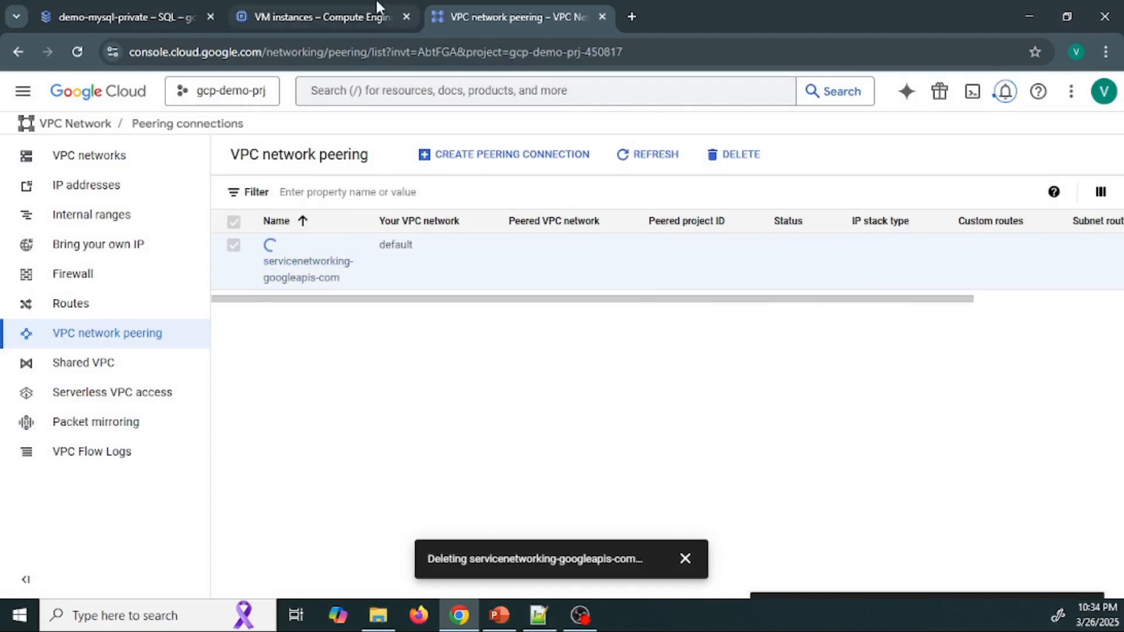
{"action": "left_click", "coordinate": [368, 16]}
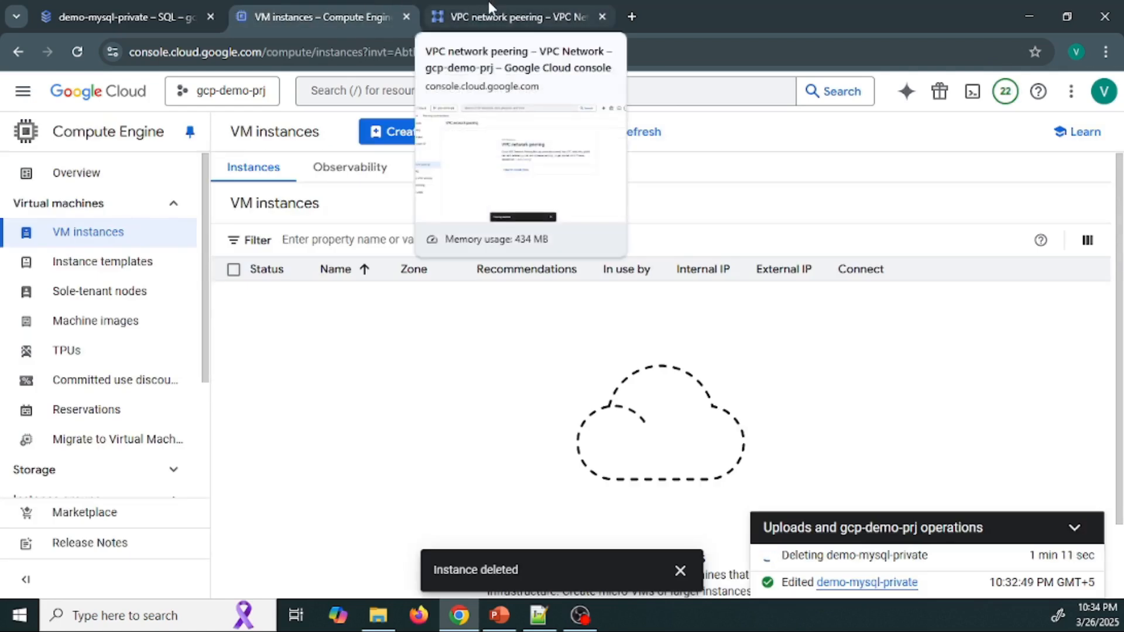
{"action": "left_click", "coordinate": [488, 1]}
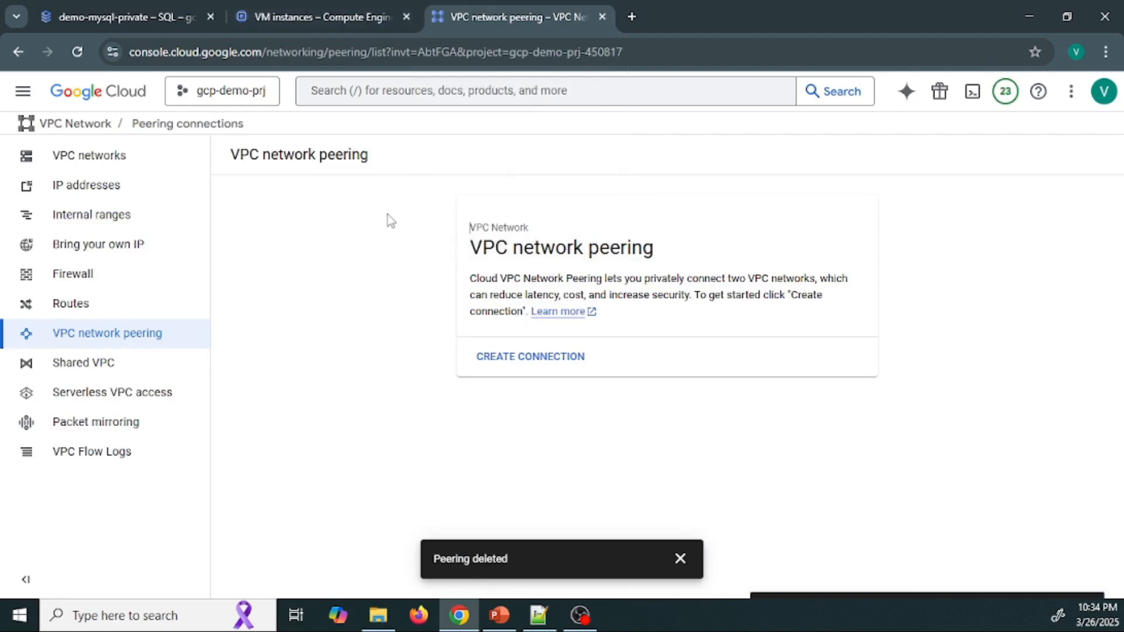